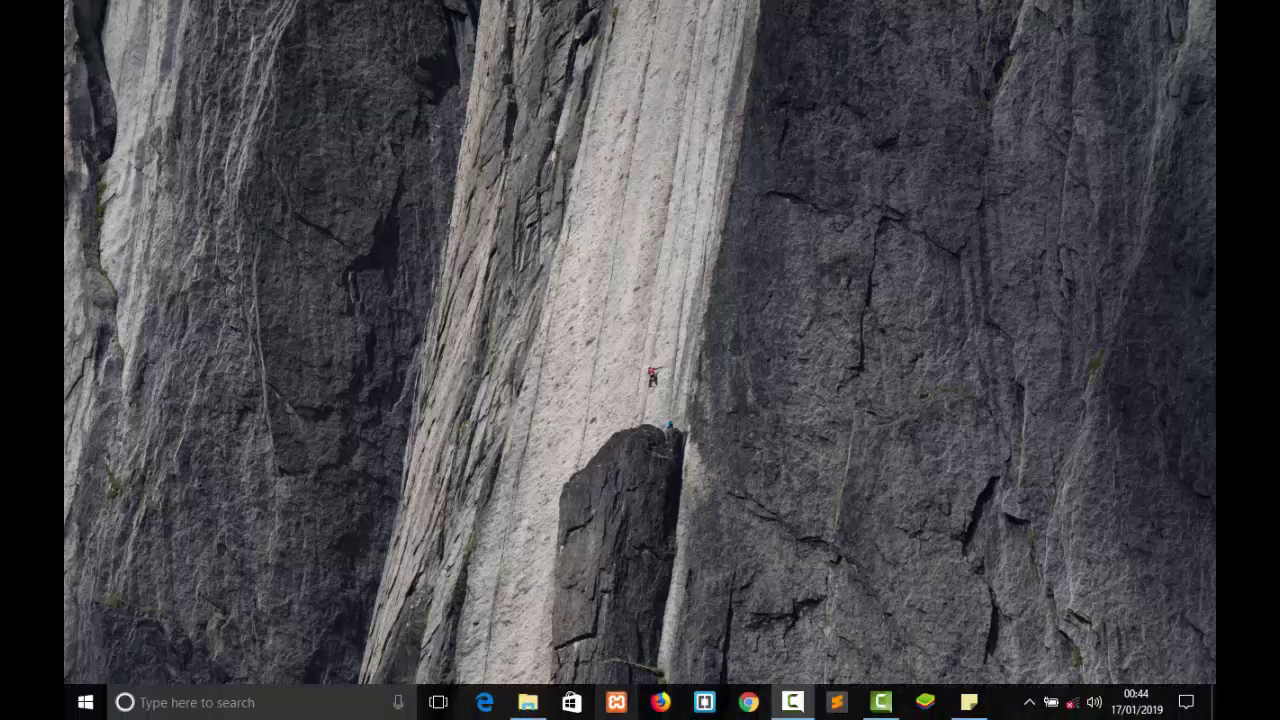
Search Windows for 'device' from the Start menu and launch Device Manager from the results
click(528, 703)
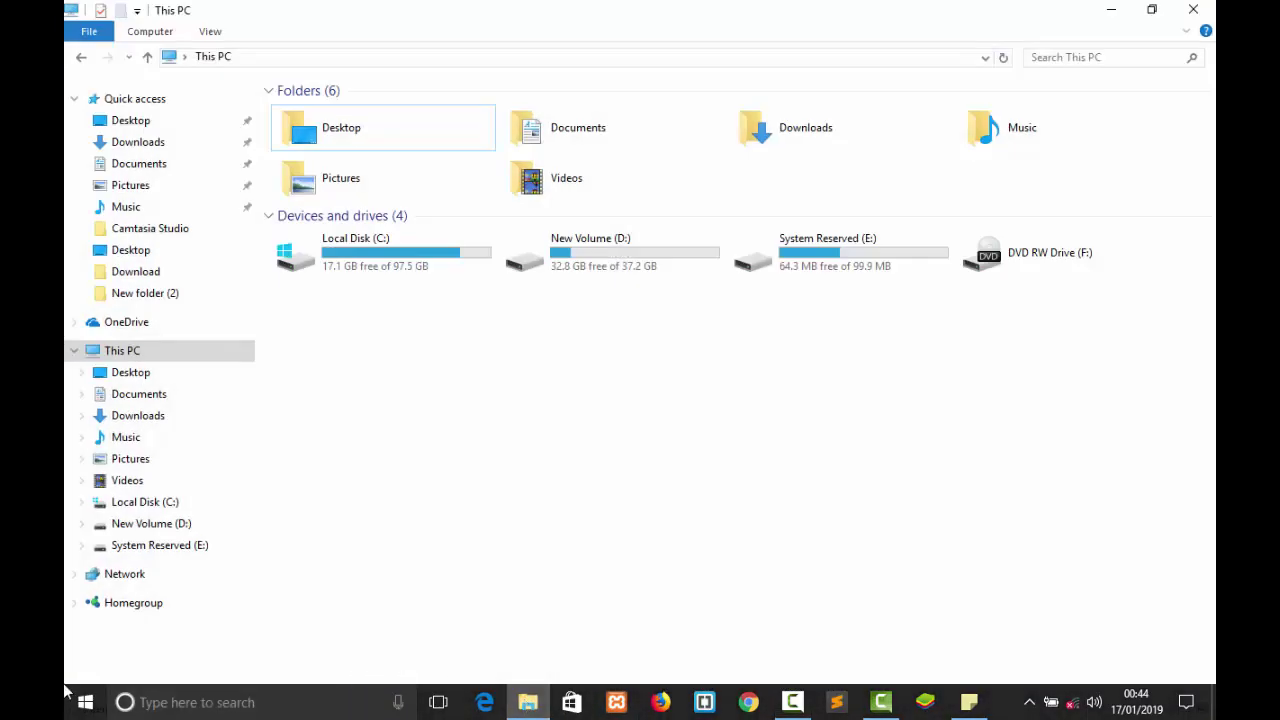
click(83, 710)
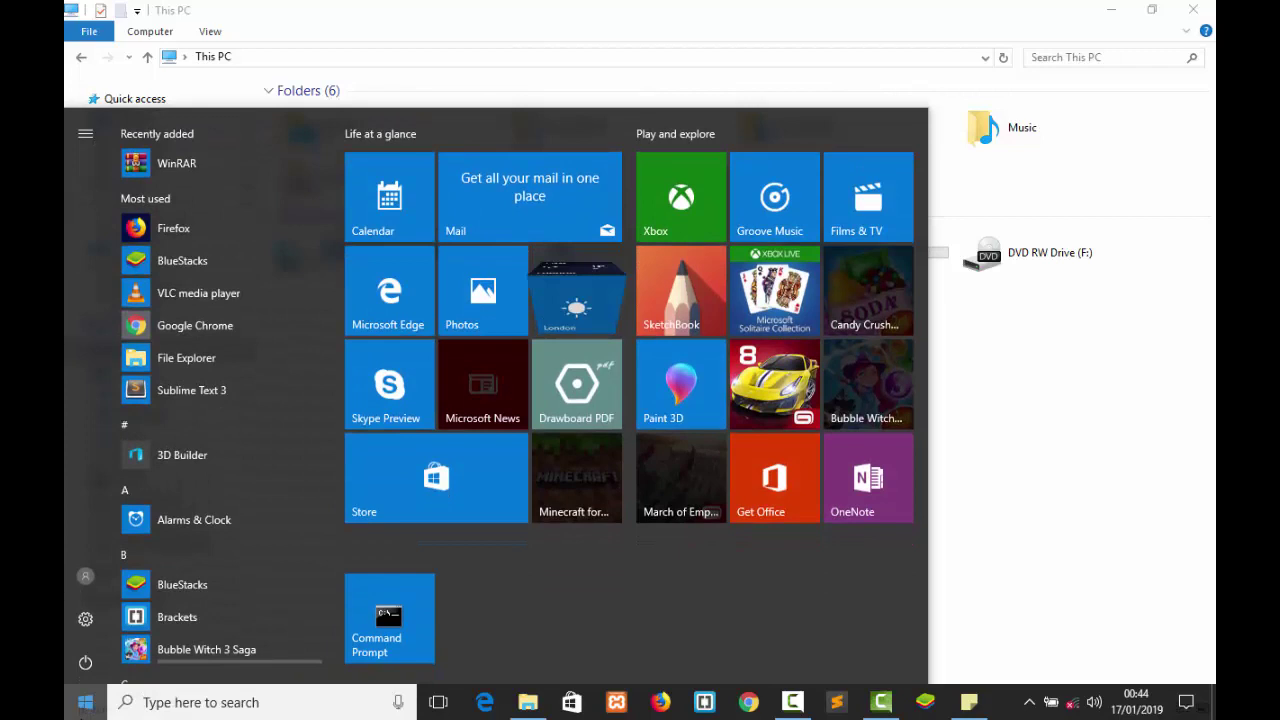
click(84, 710)
text(s)
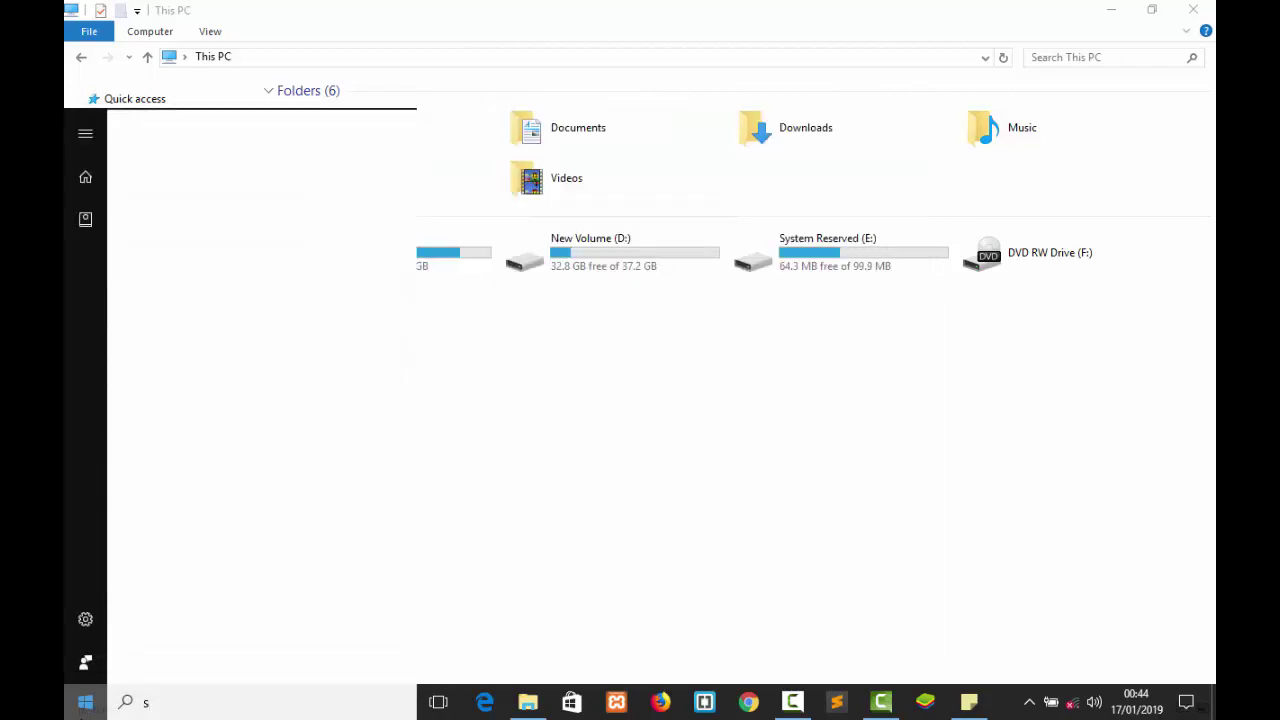
key(BackSpace)
text(dwe)
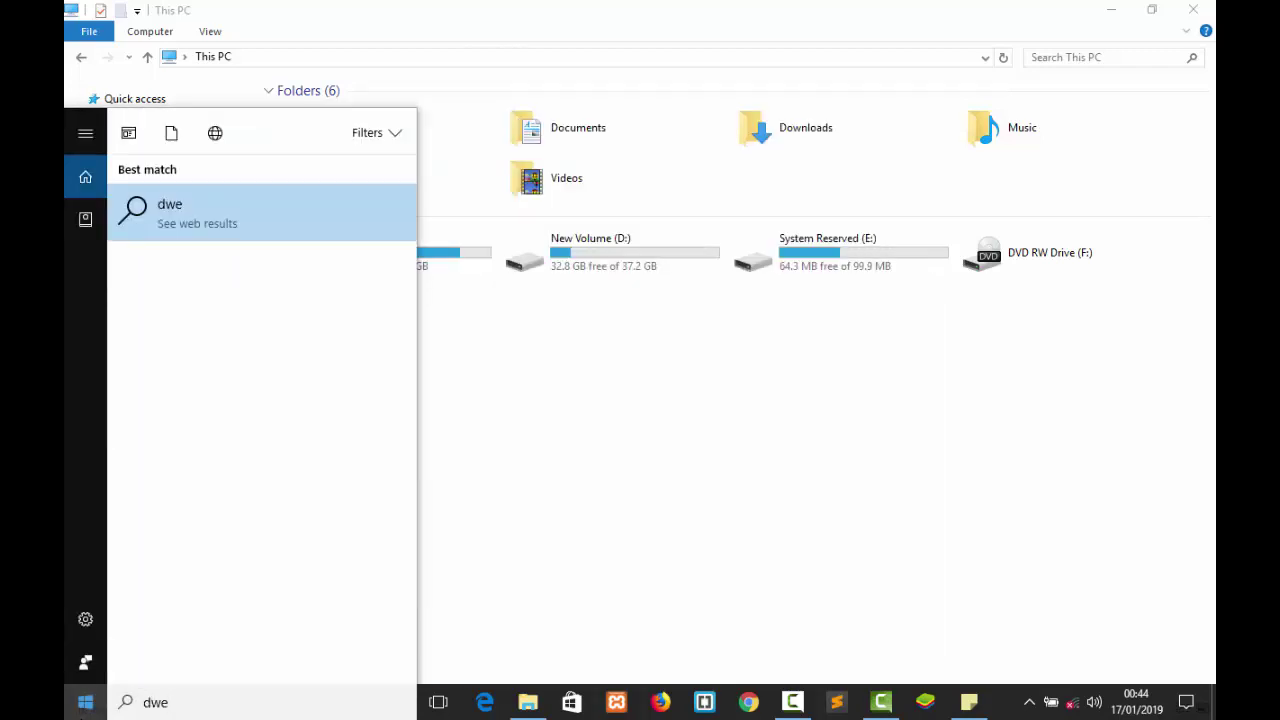
key(BackSpace)
key(BackSpace)
text(w)
key(BackSpace)
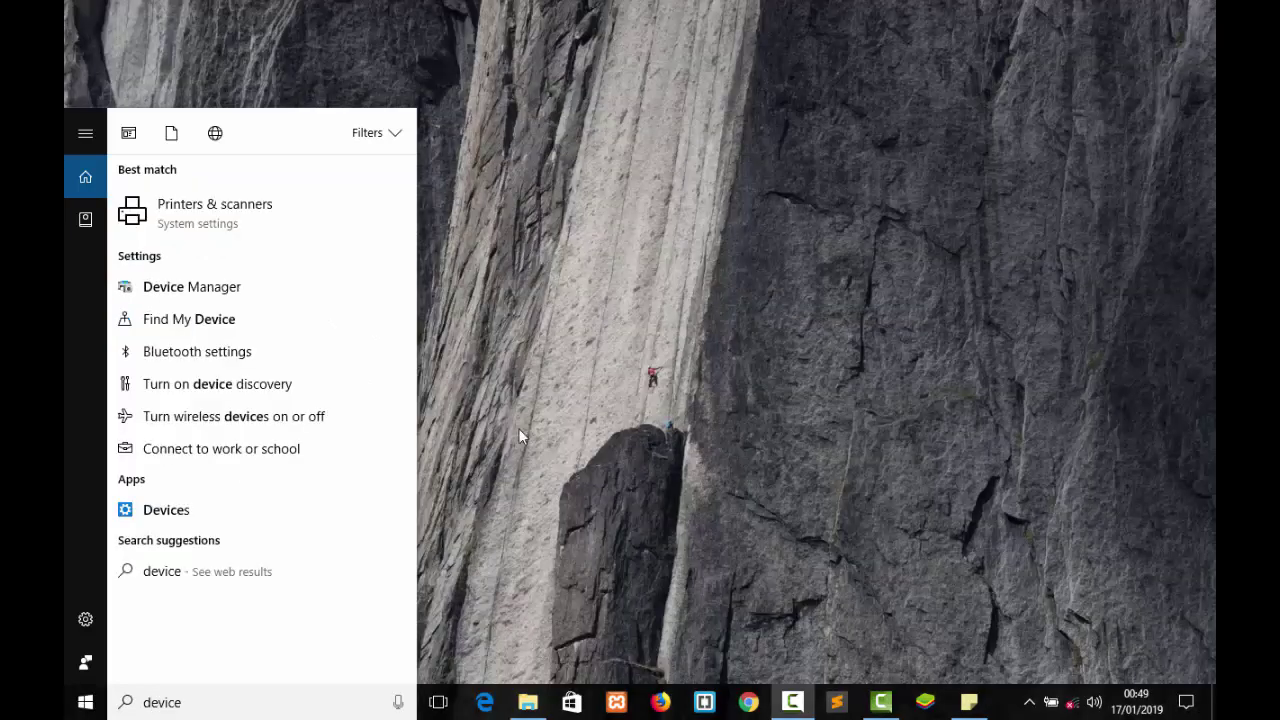
click(193, 290)
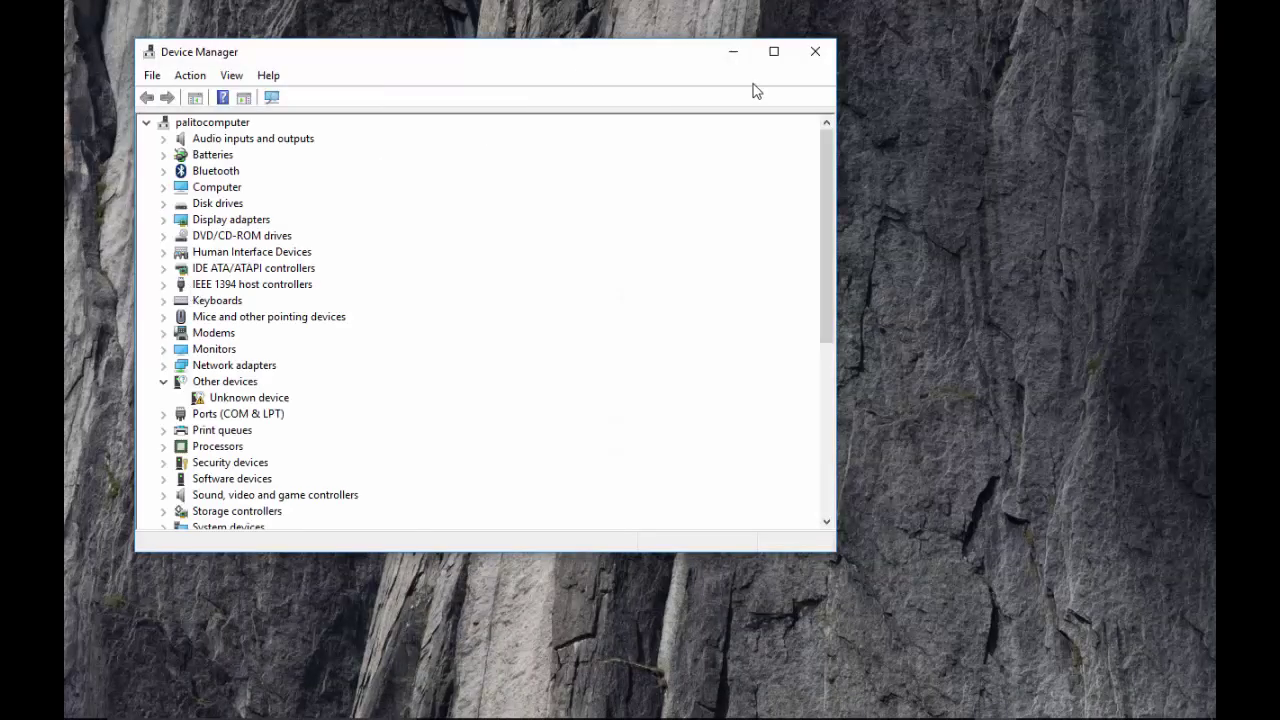
Maximize Device Manager and inspect the Unknown USB Device under Universal Serial Bus controllers
click(774, 51)
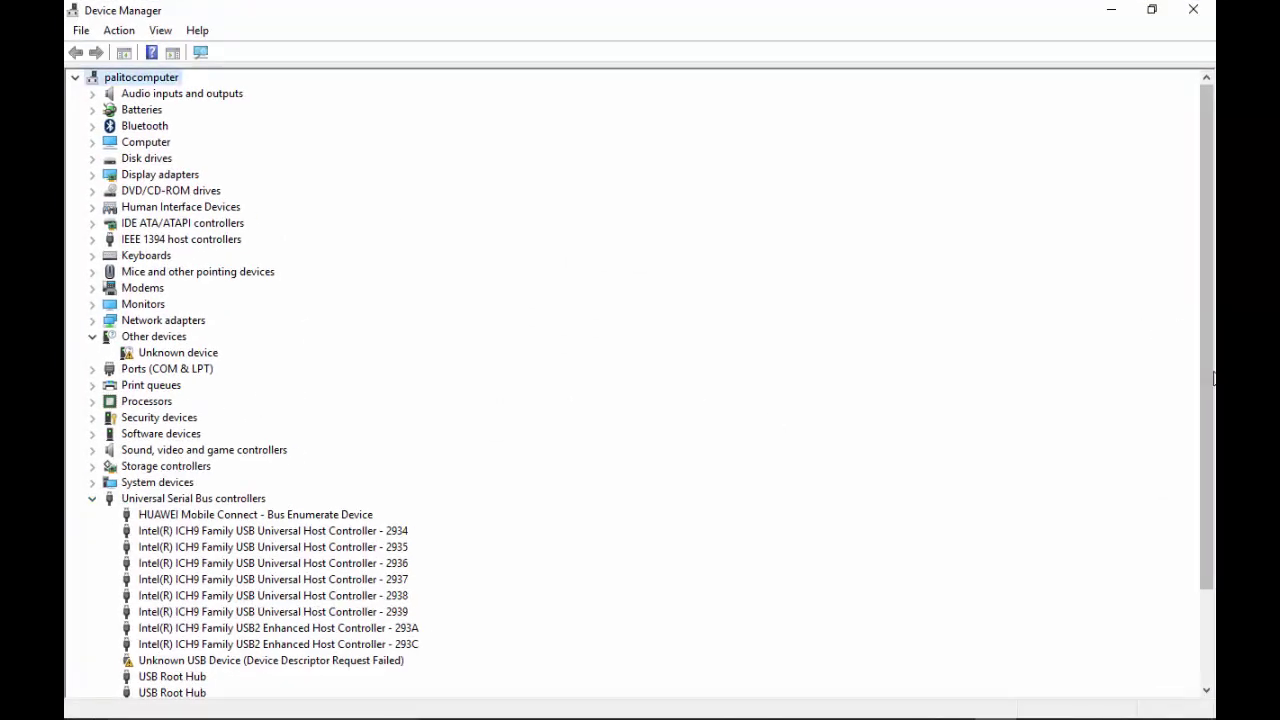
drag(1214, 378, 1199, 565)
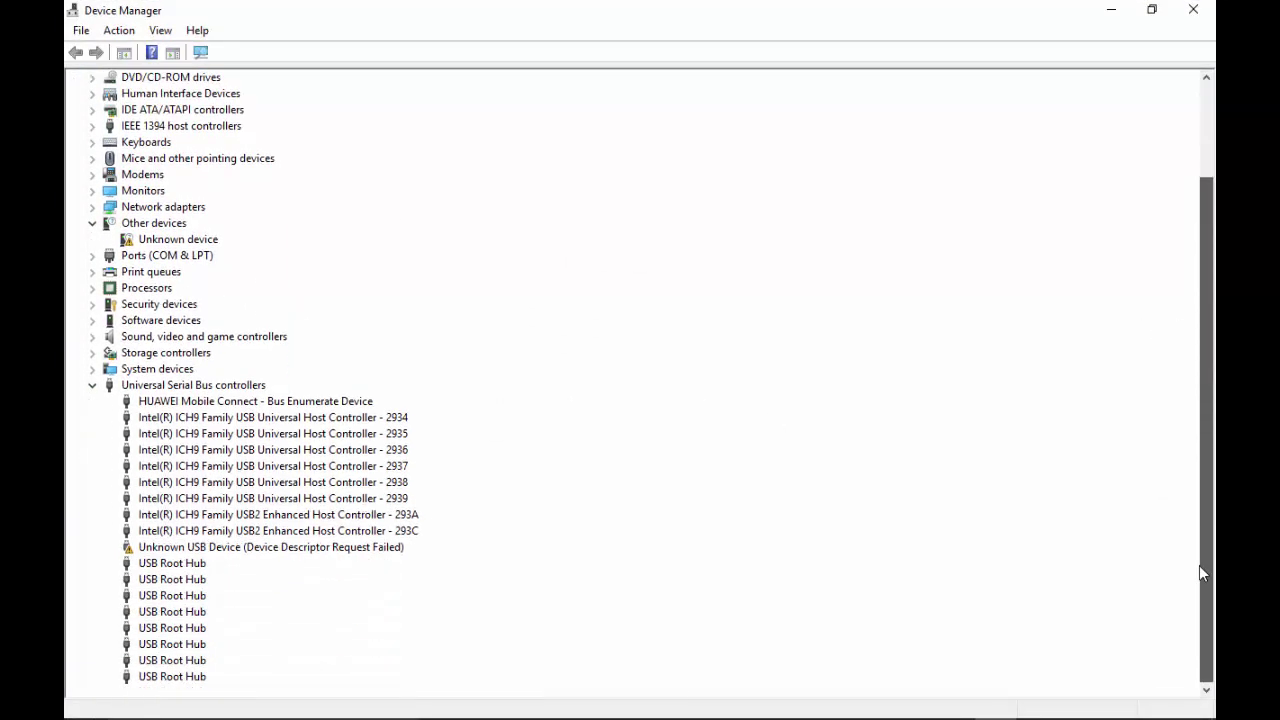
right_click(147, 549)
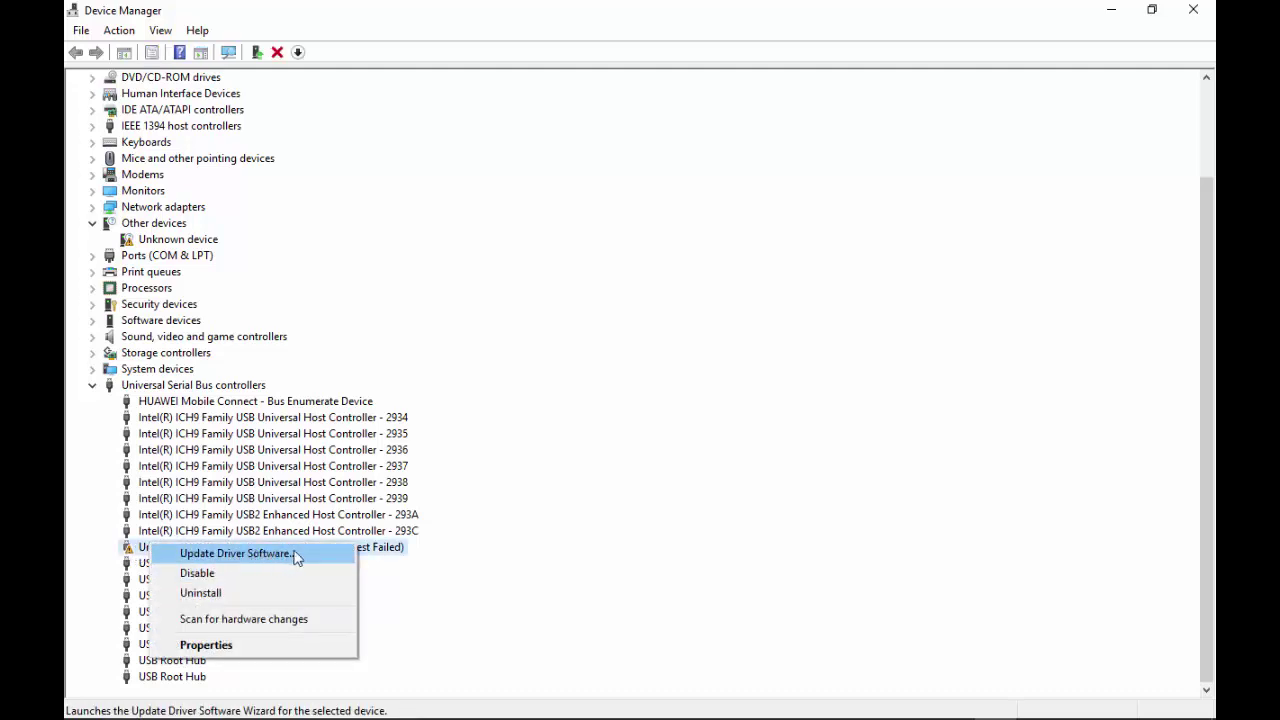
click(426, 574)
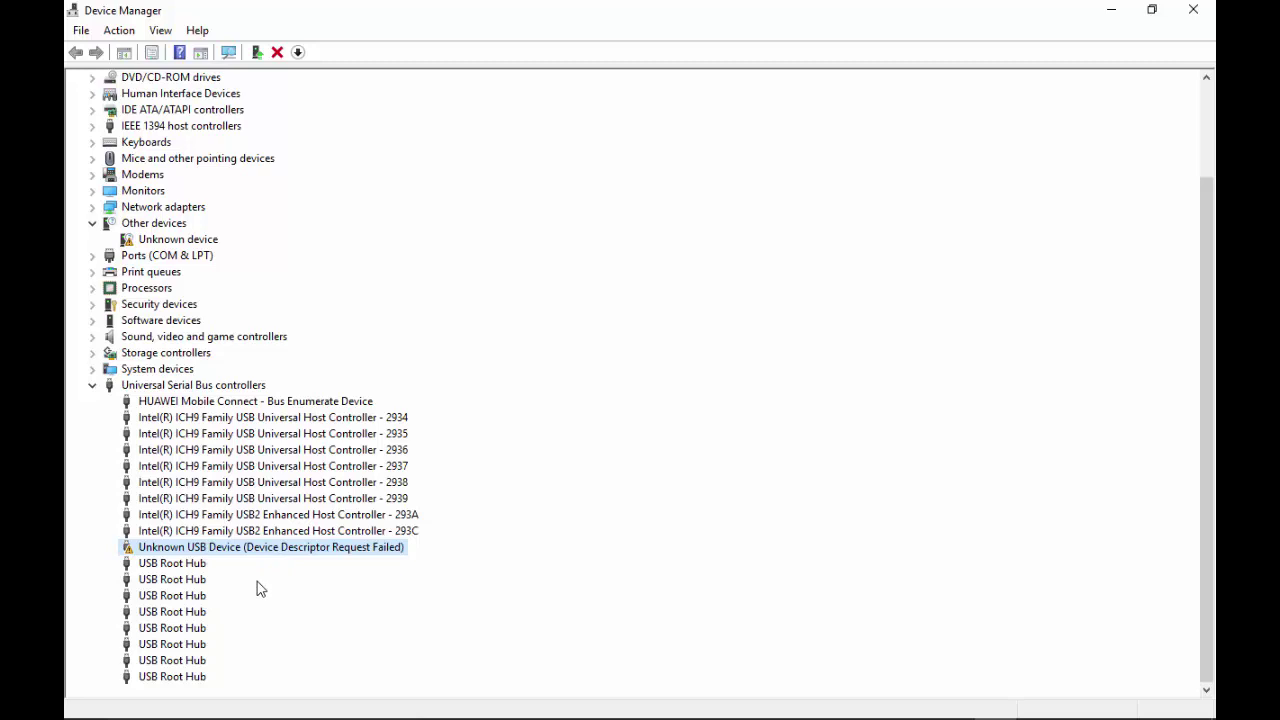
Minimize and restore Device Manager to reveal USB Composite Device and two USB Mass Storage Device entries
scroll(257, 589, down, 5)
scroll(257, 587, up, 8)
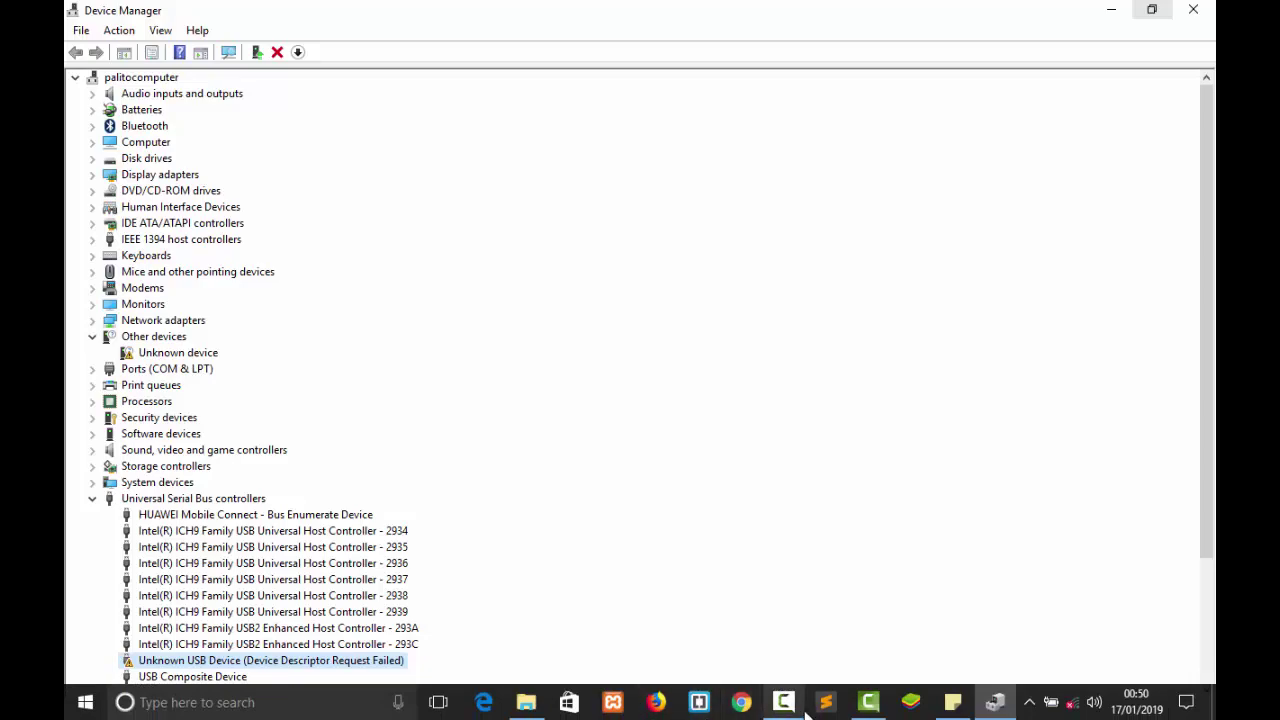
click(995, 702)
click(995, 702)
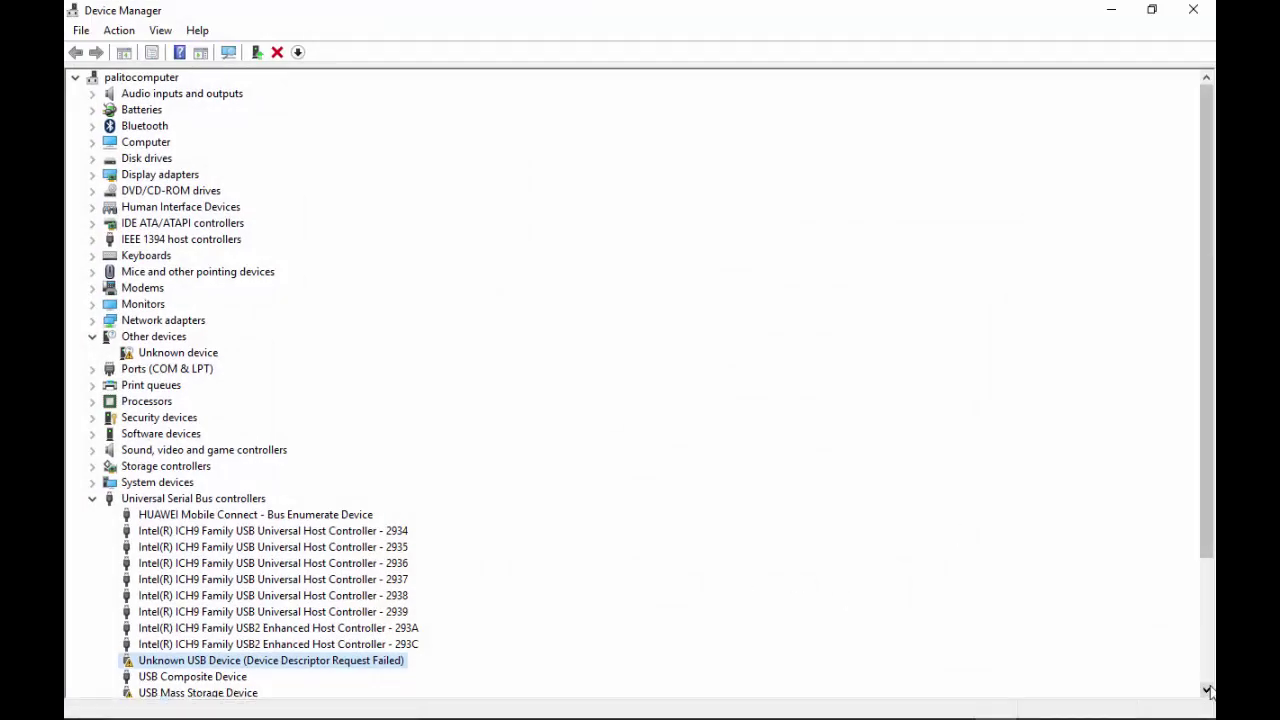
scroll(1206, 690, down, 1)
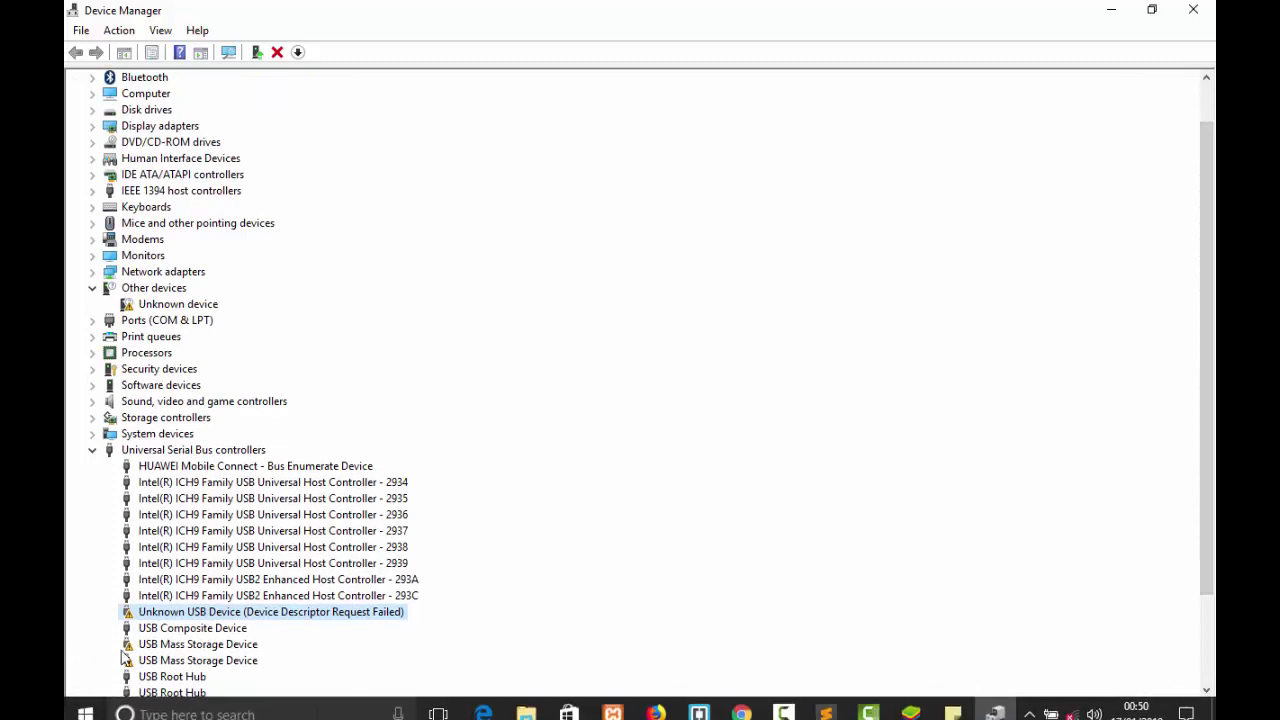
click(170, 648)
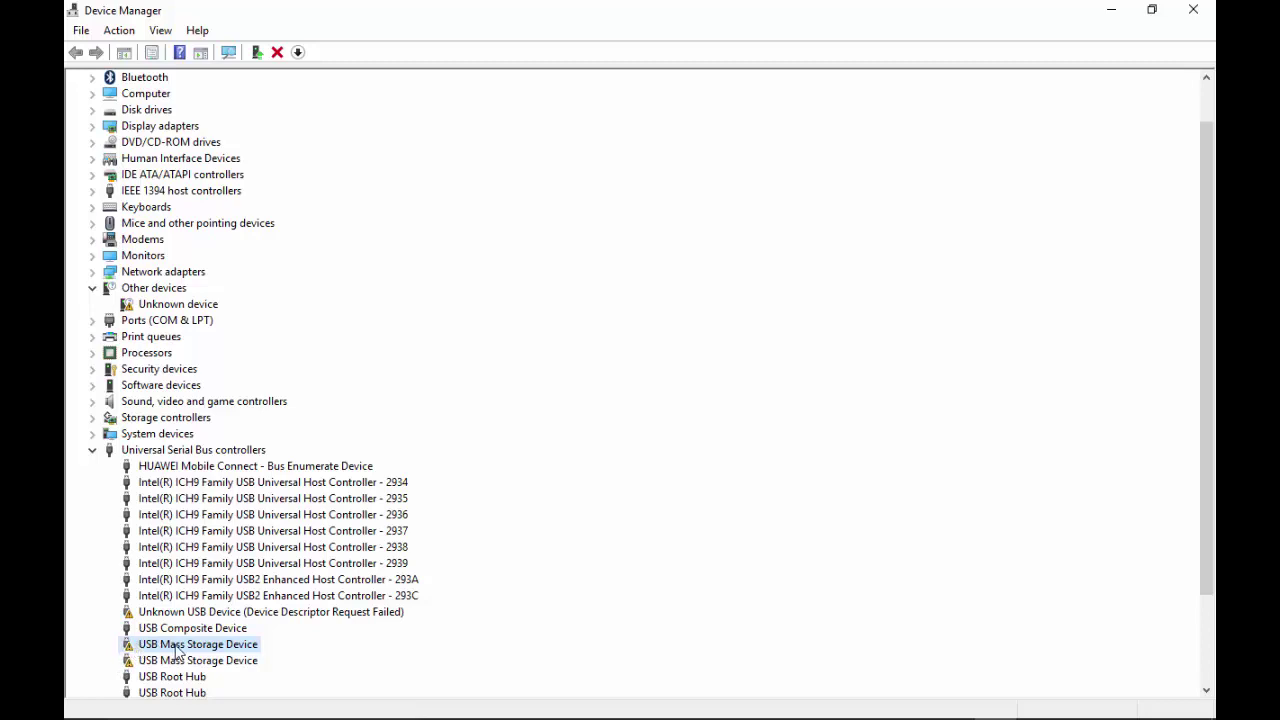
right_click(176, 648)
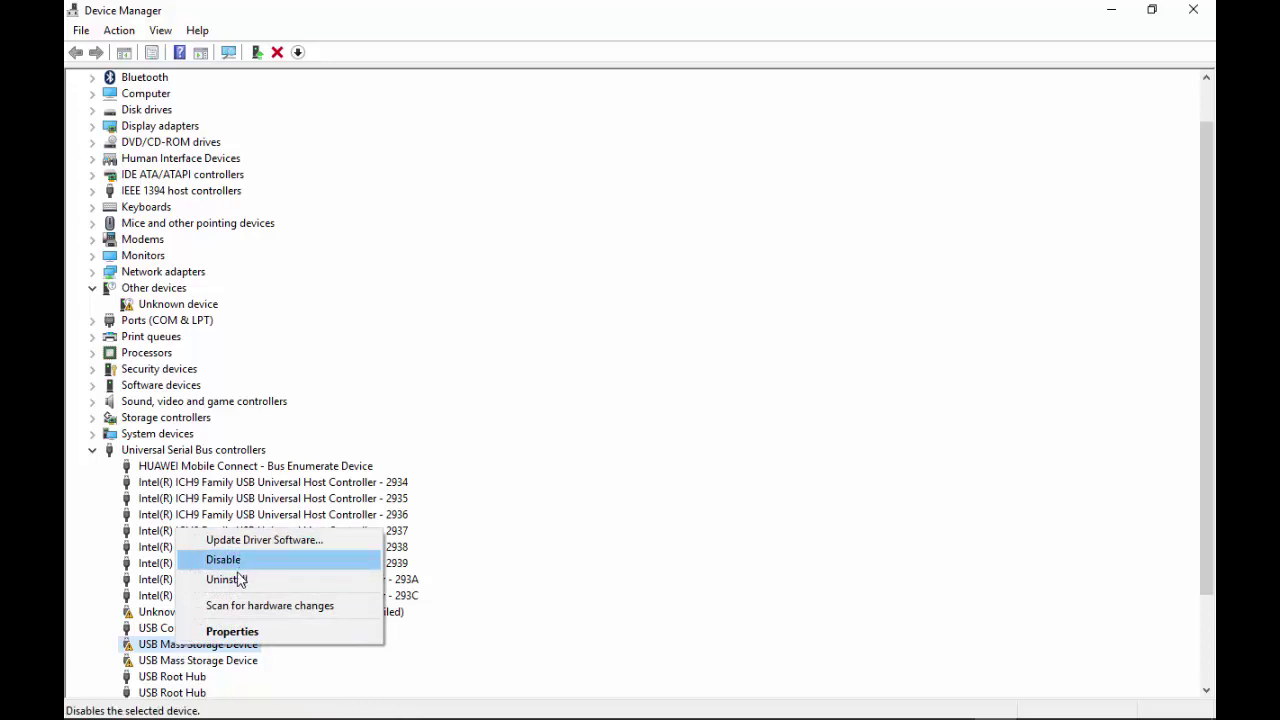
click(165, 648)
right_click(166, 646)
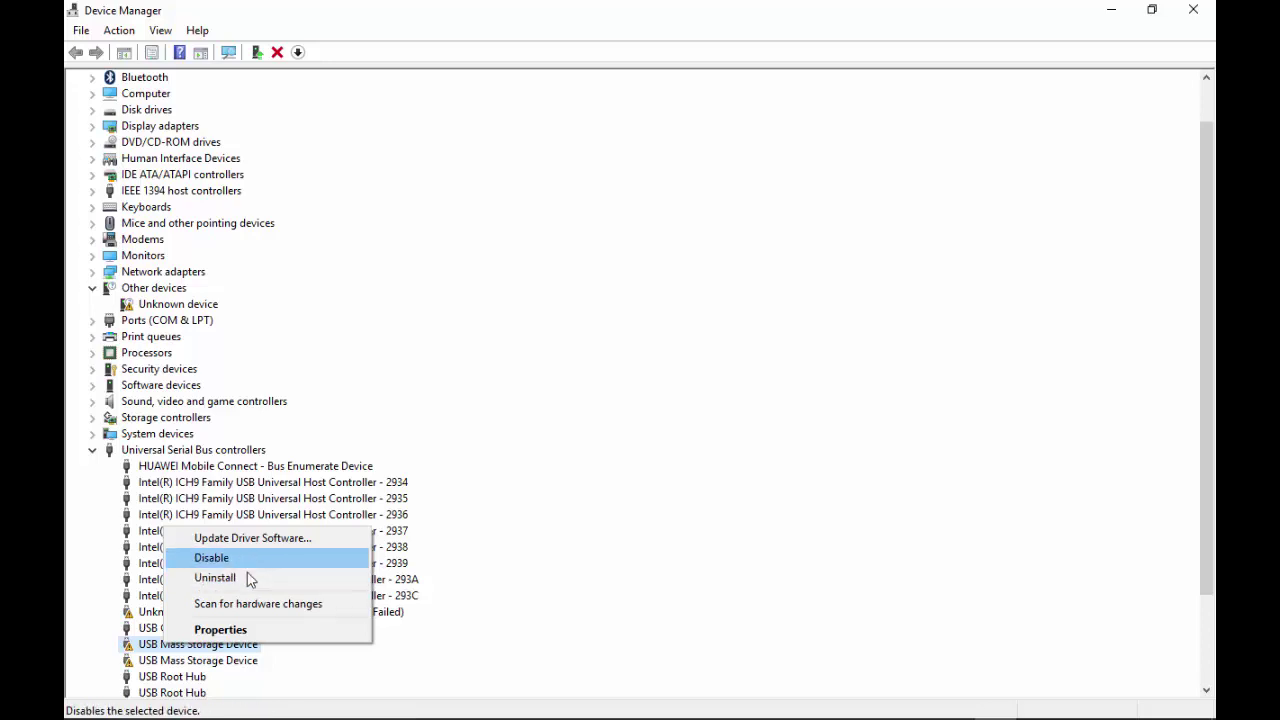
click(140, 663)
right_click(168, 663)
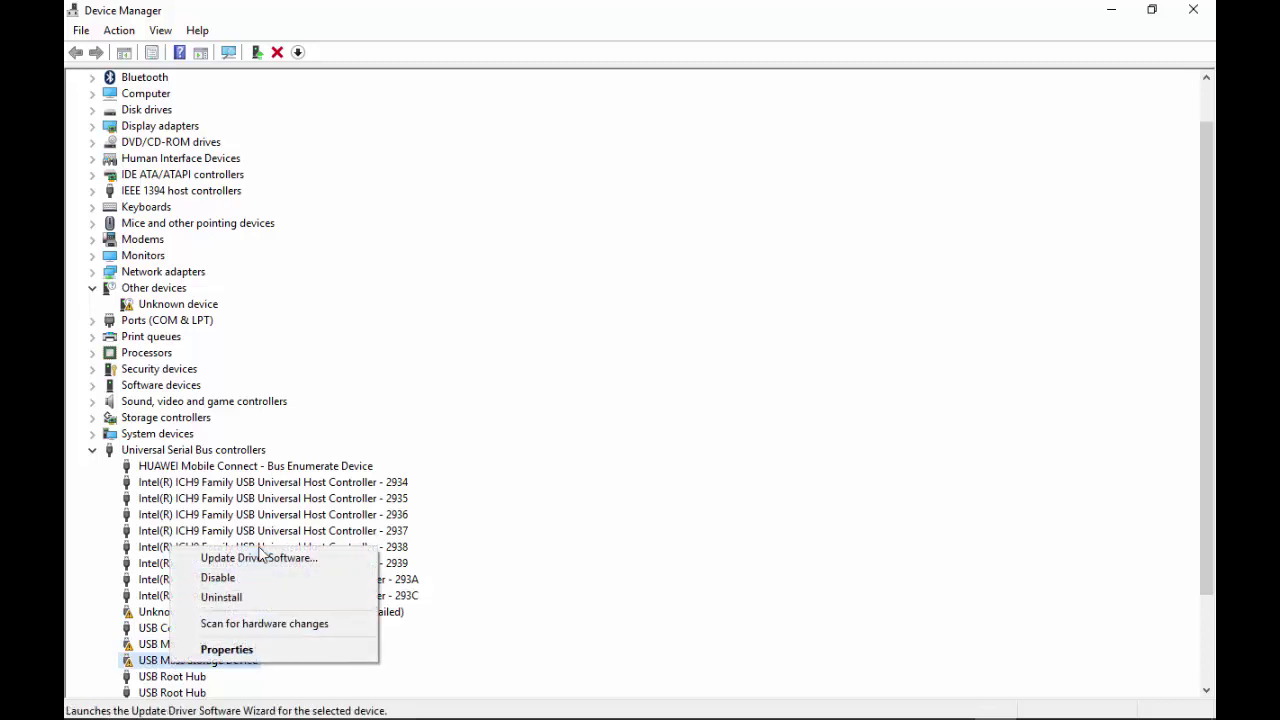
click(148, 668)
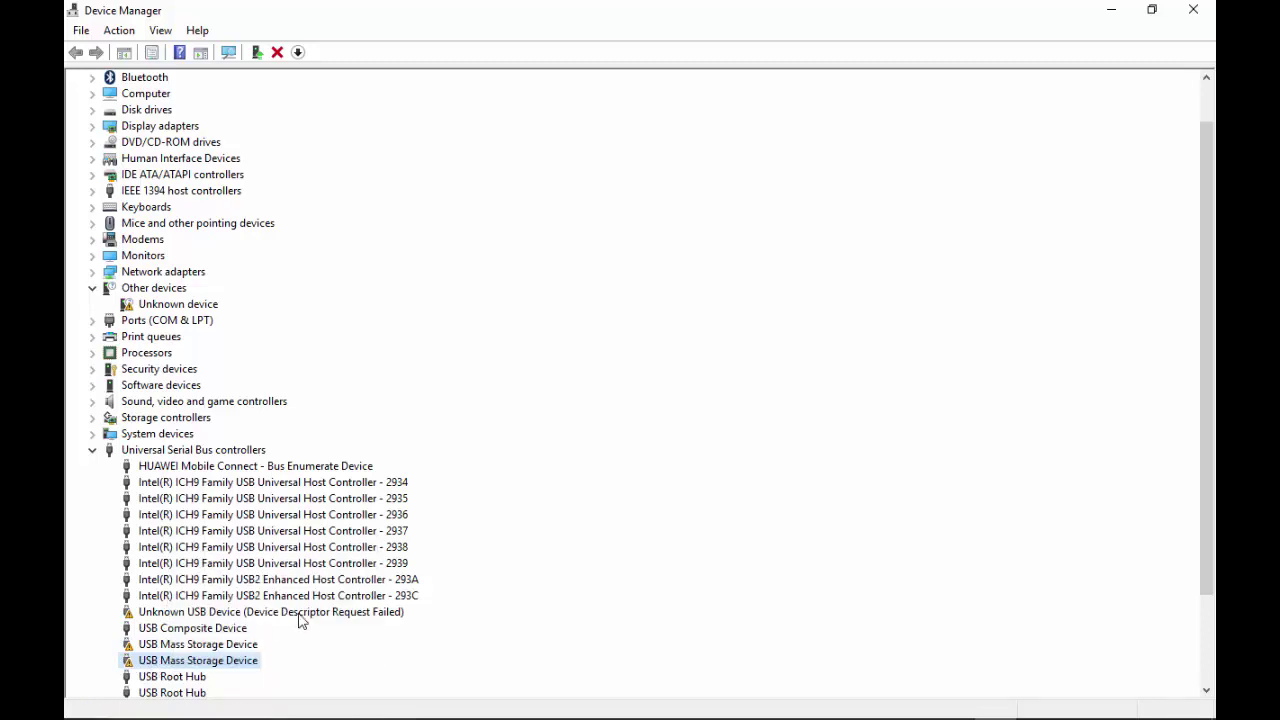
mouse_move(236, 715)
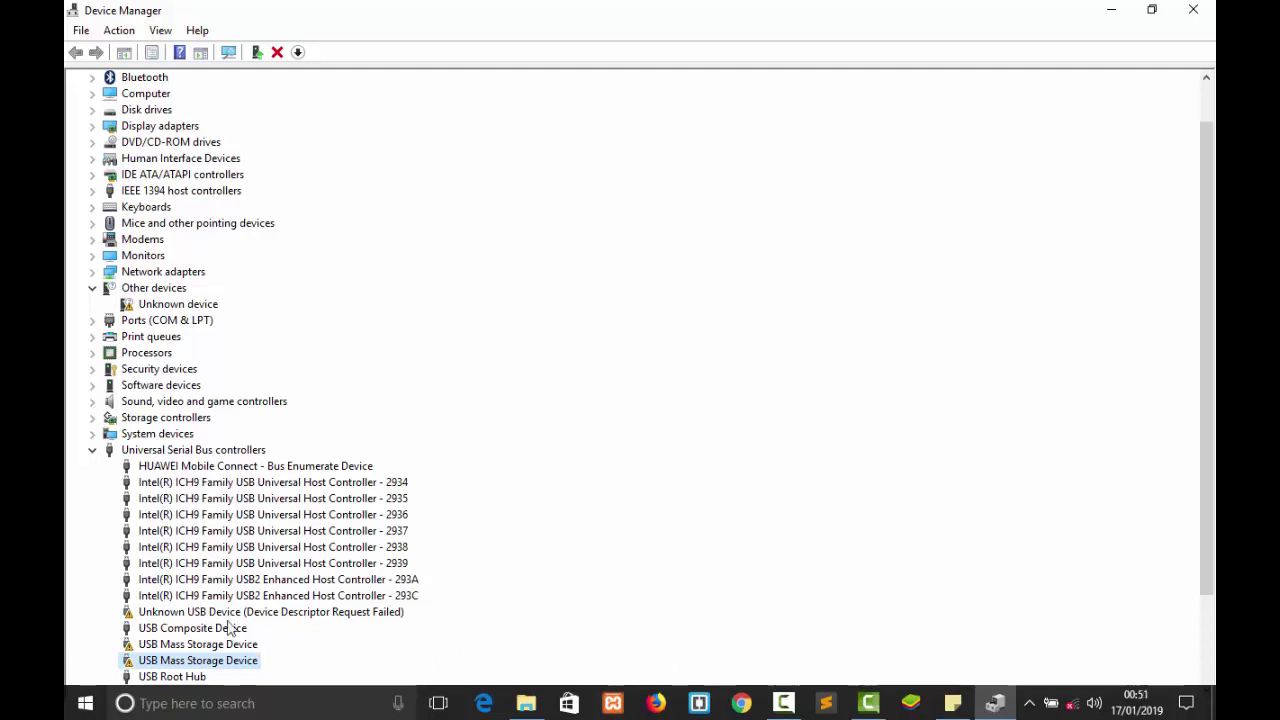
right_click(210, 661)
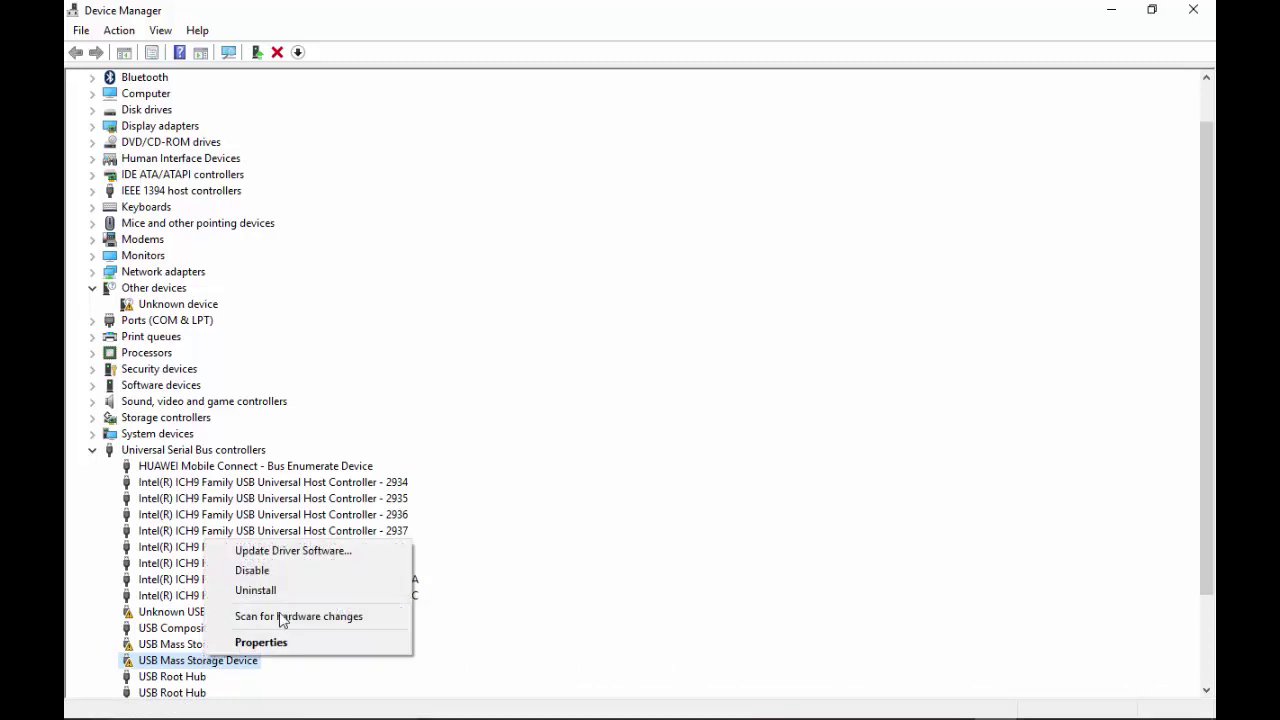
click(637, 605)
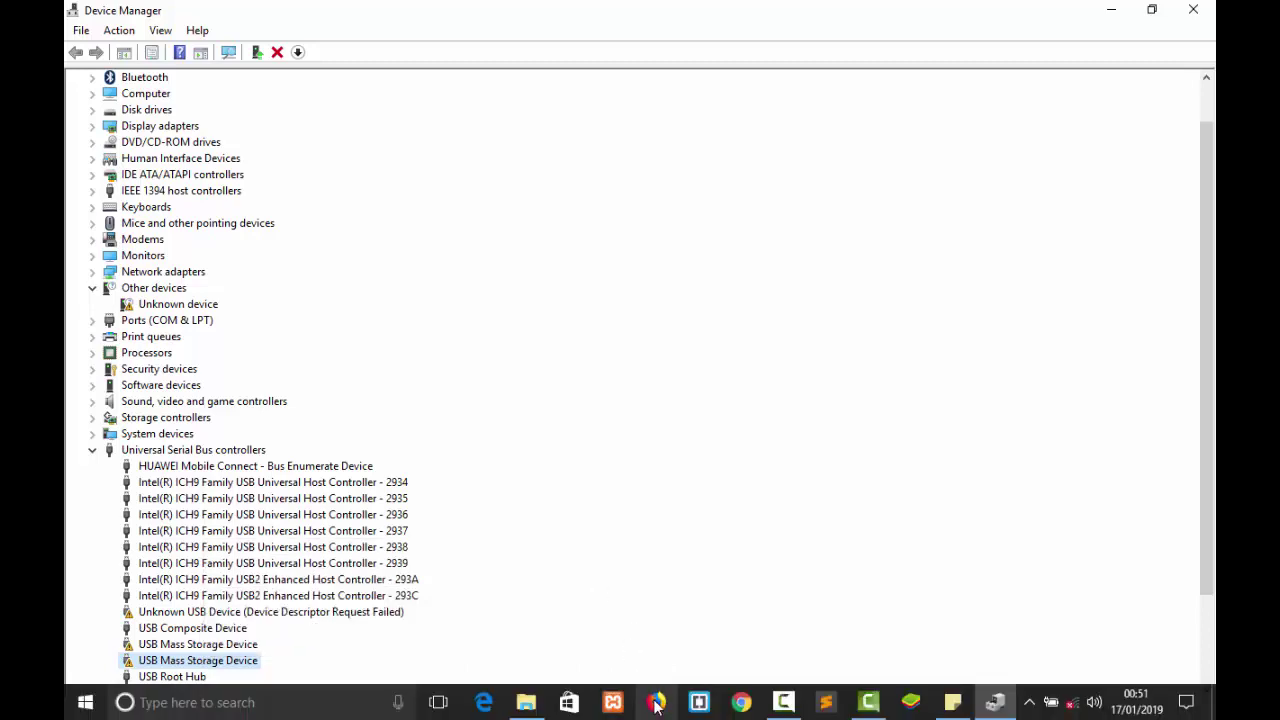
Launch Registry Editor by running regedit from the Run dialog
key(super+r)
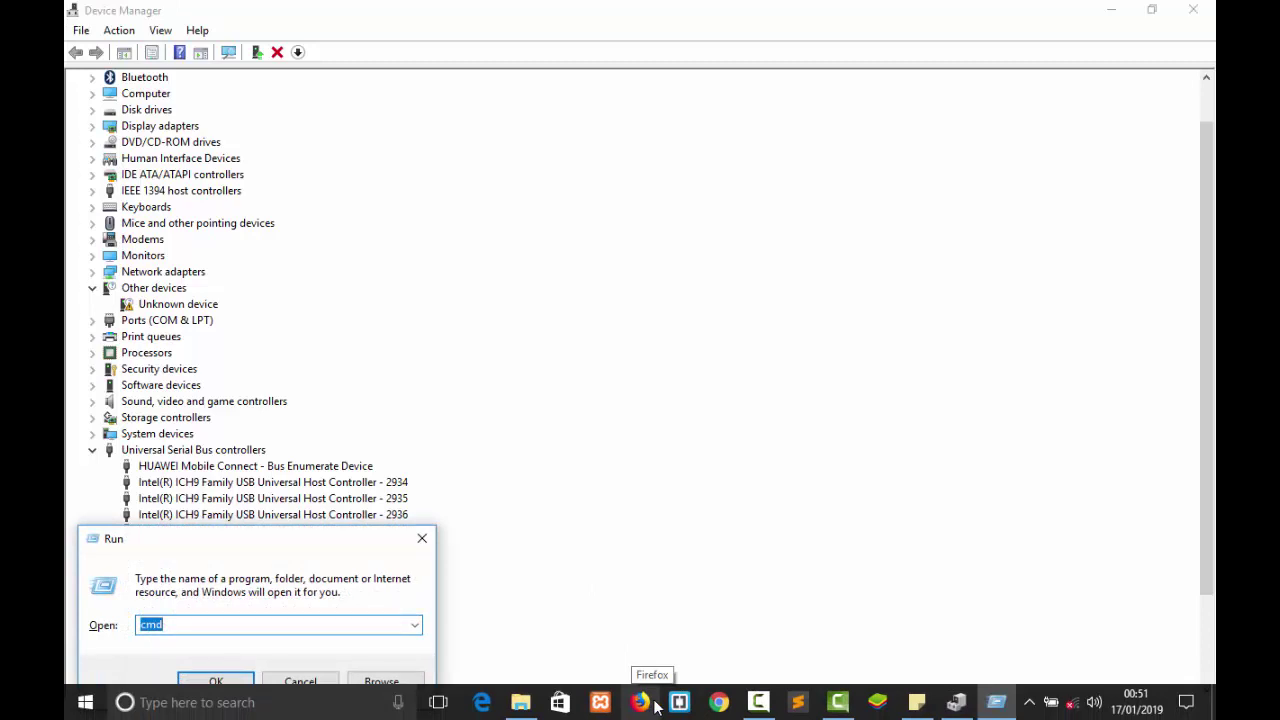
key(BackSpace)
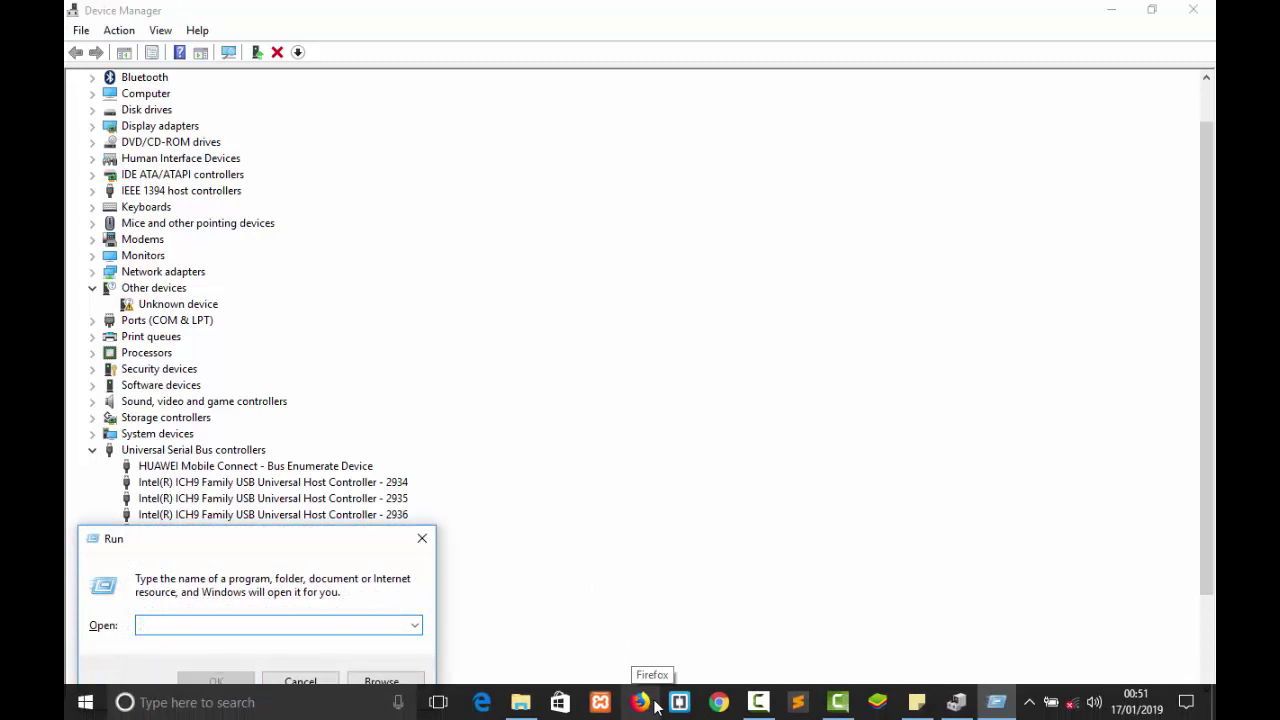
text(ref)
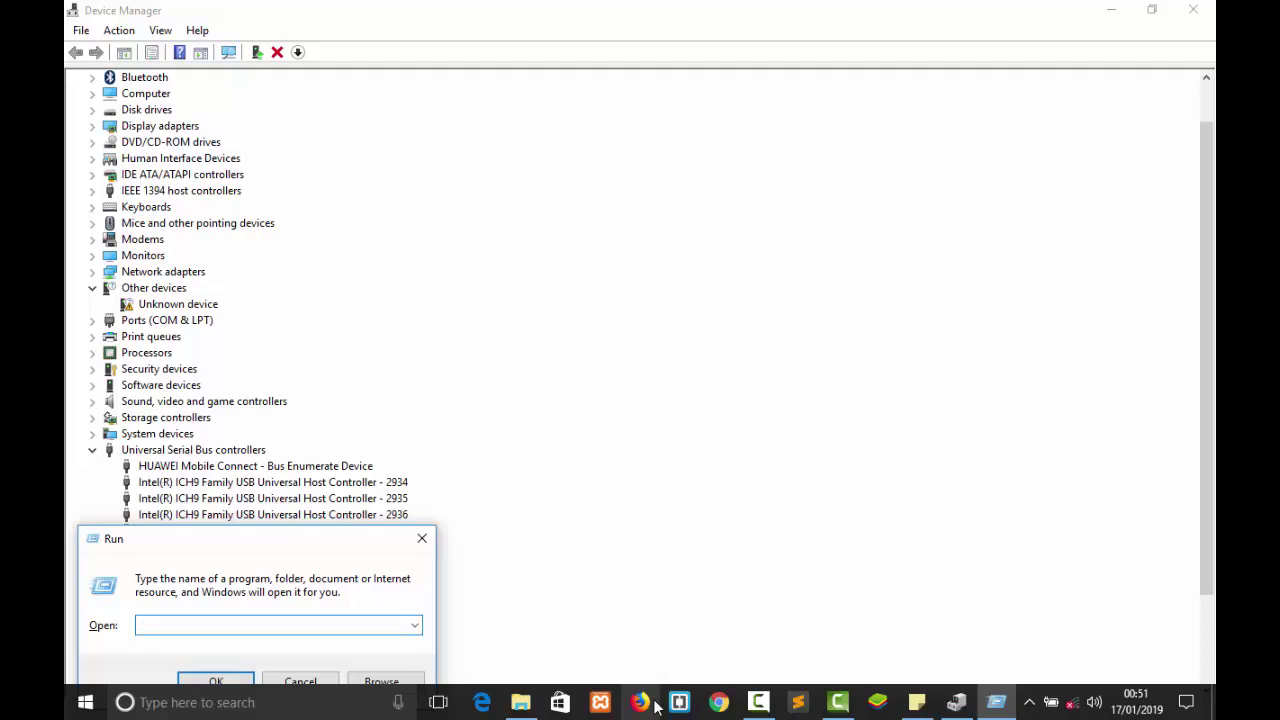
text(regedi)
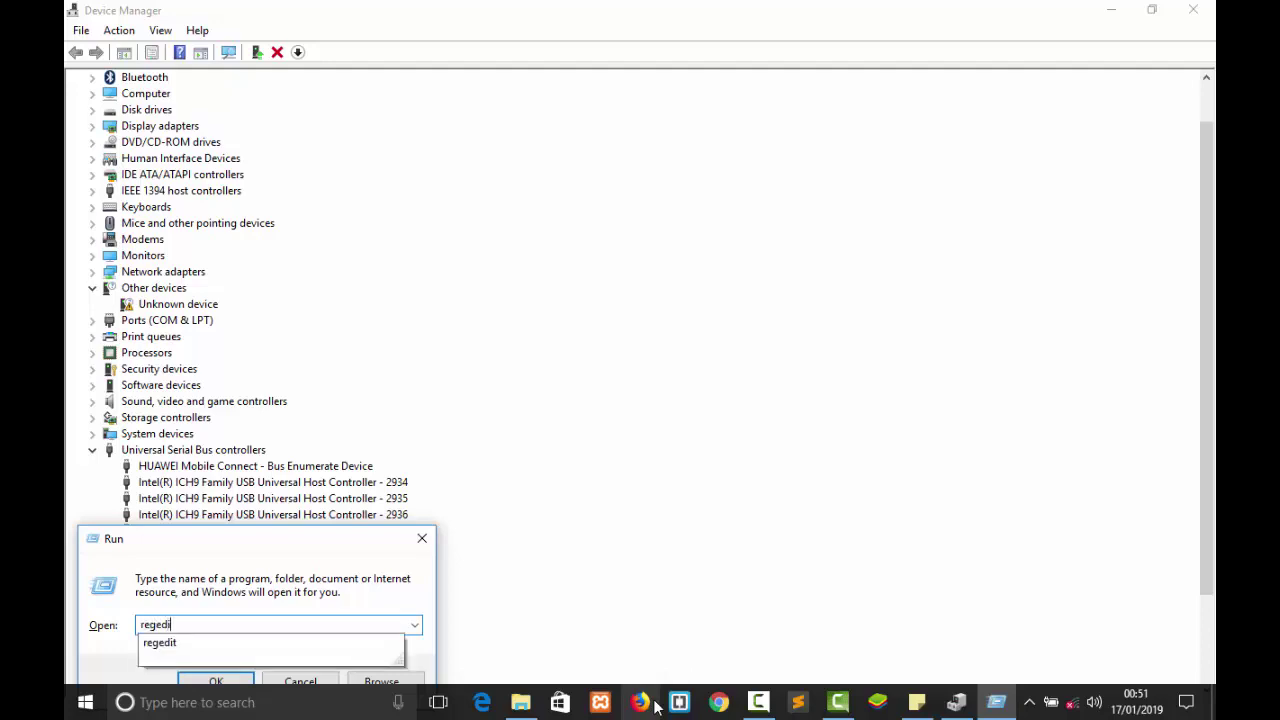
text(t)
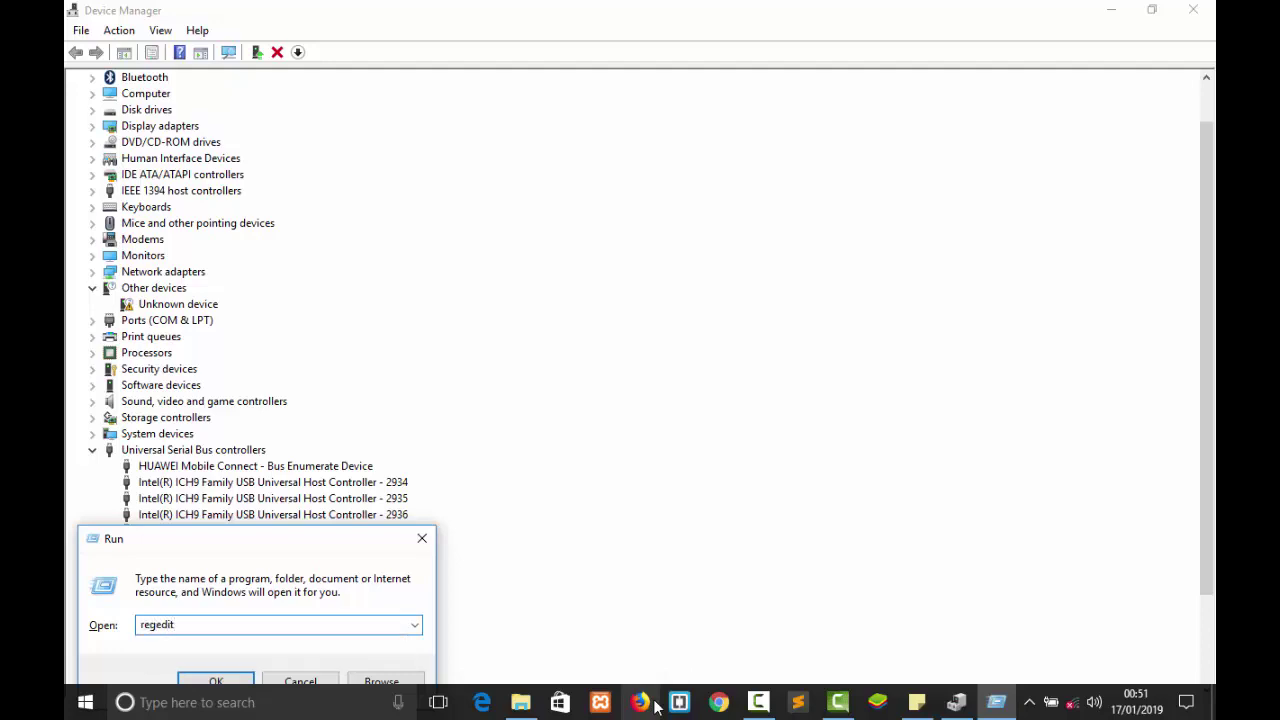
key(Return)
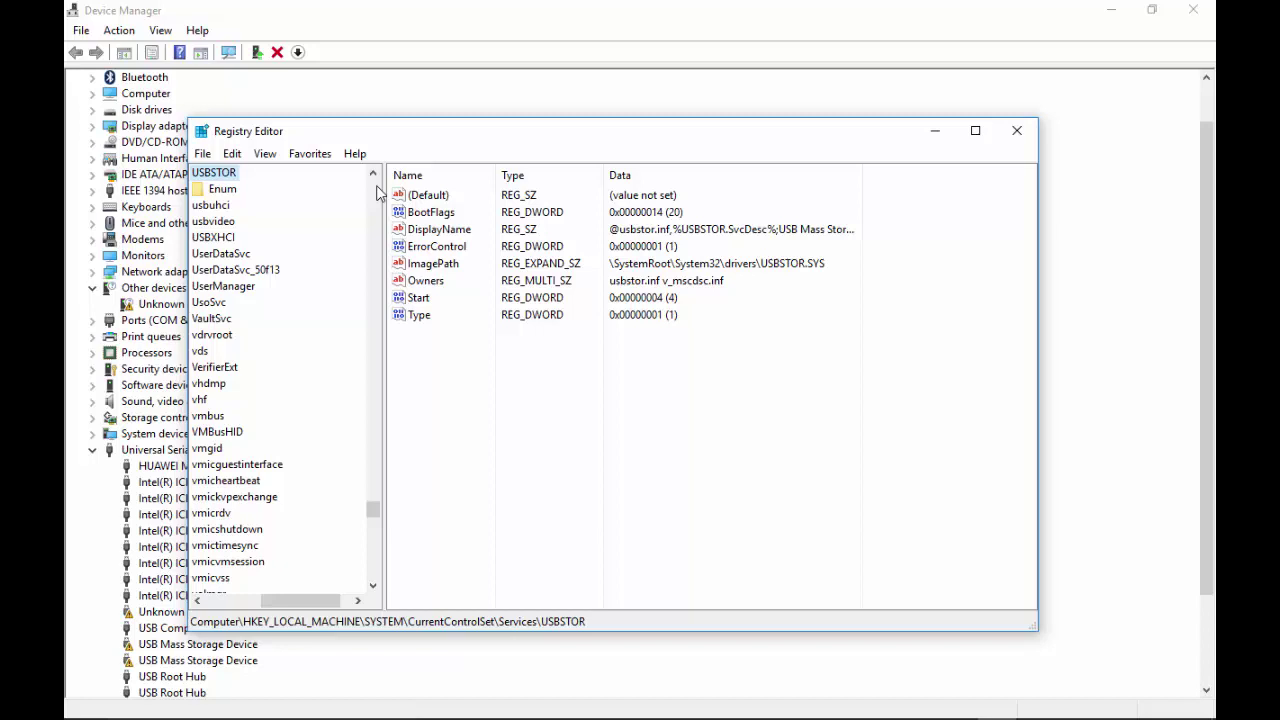
Maximize Registry Editor and re-expand the HKEY_LOCAL_MACHINE branch of the key tree
scroll(377, 193, up, 20)
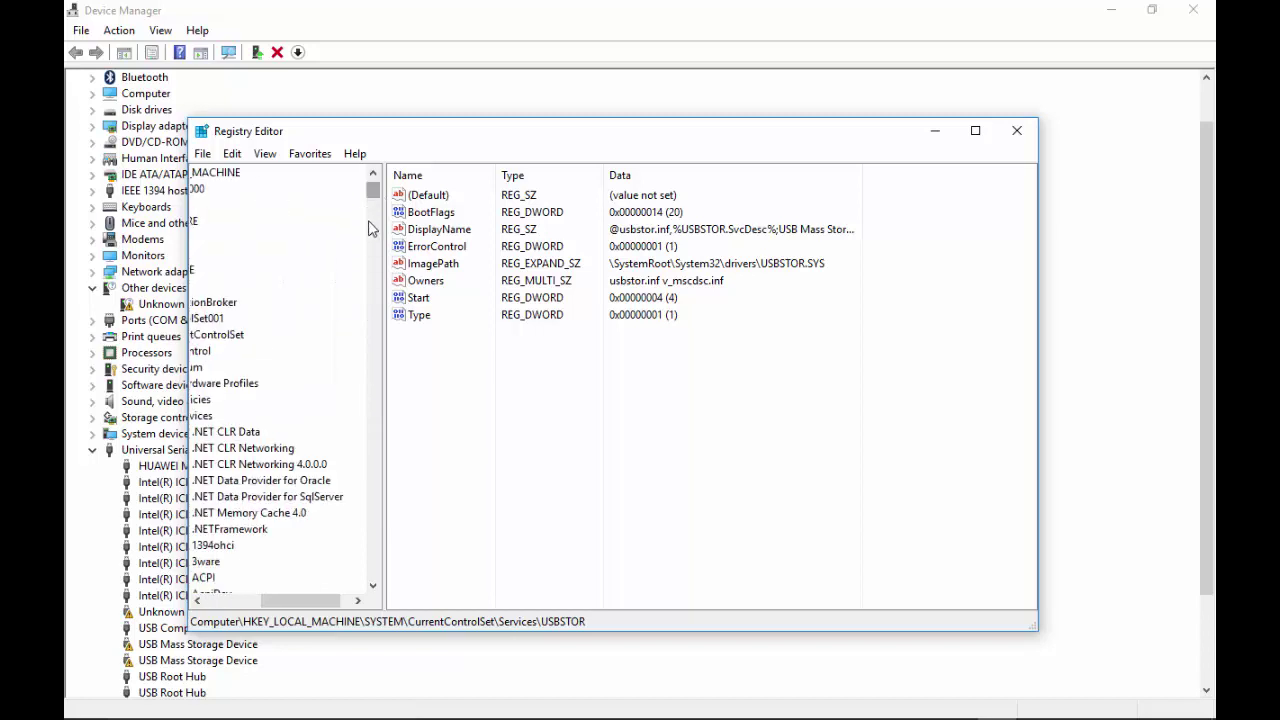
click(975, 131)
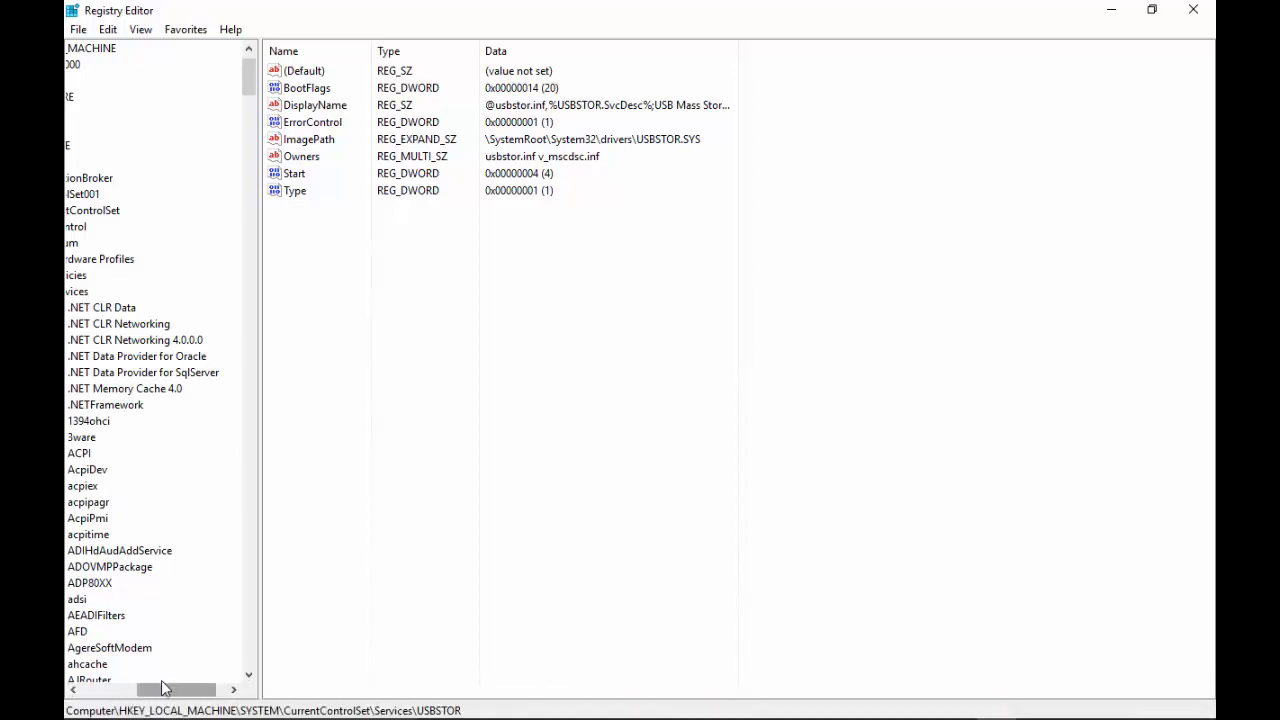
drag(158, 695, 100, 695)
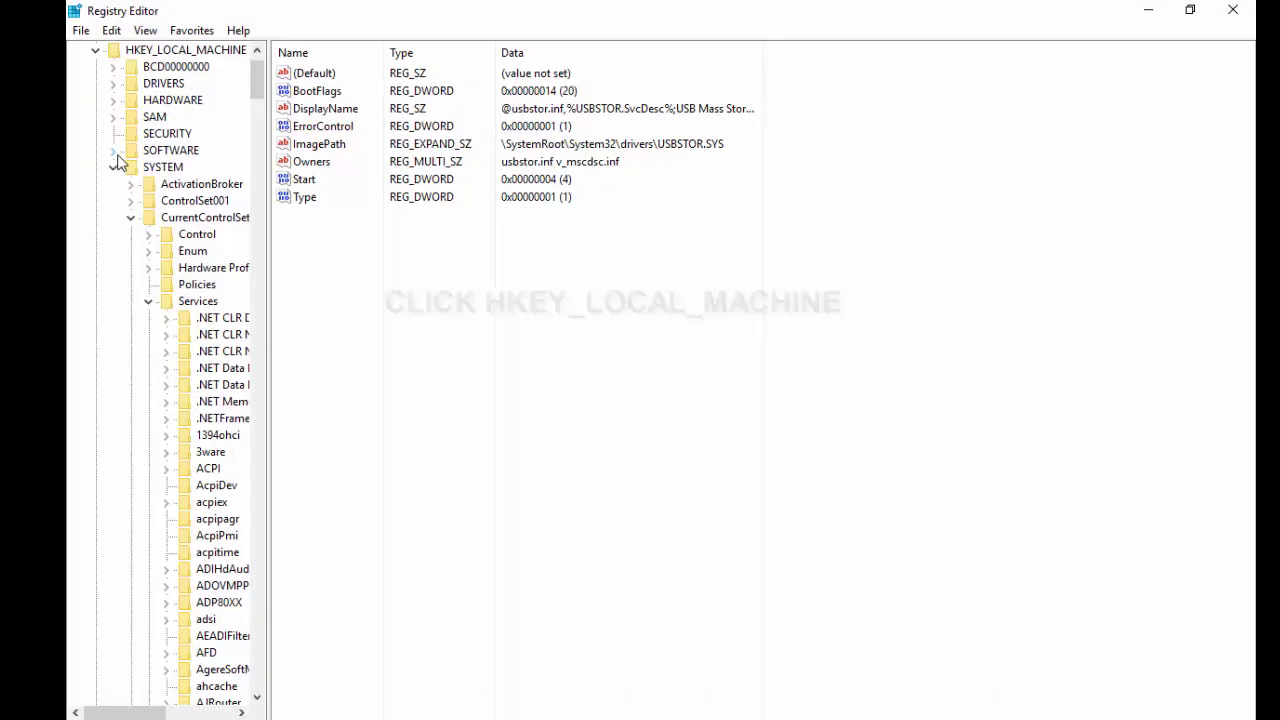
click(141, 209)
click(141, 207)
click(145, 155)
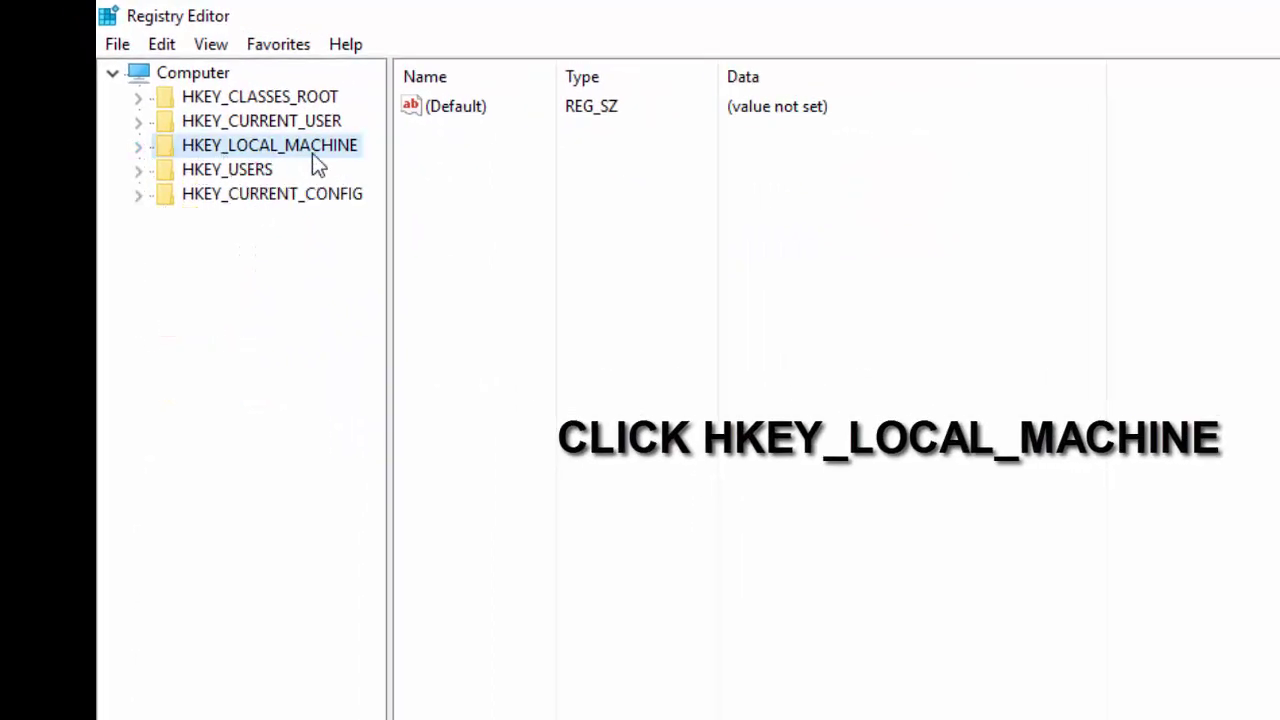
click(141, 150)
click(141, 150)
click(141, 150)
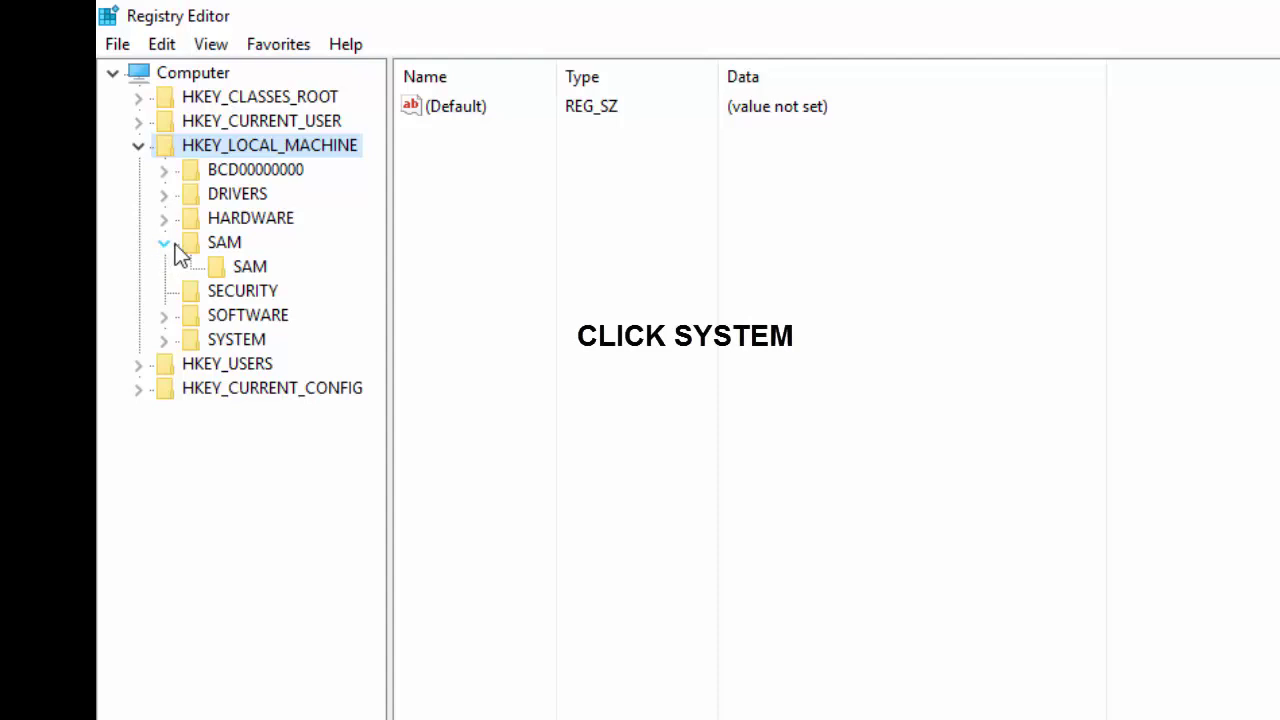
Navigate SYSTEM > CurrentControlSet > Services and select the USBSTOR key
click(165, 340)
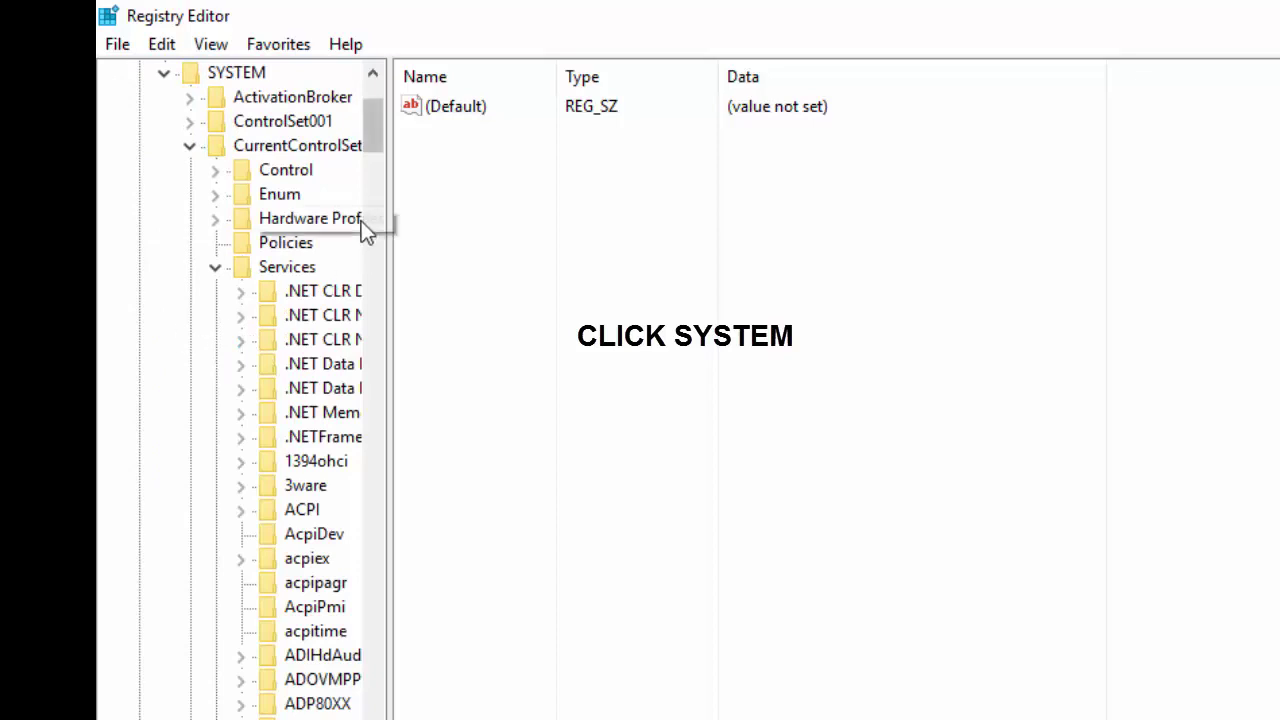
click(215, 267)
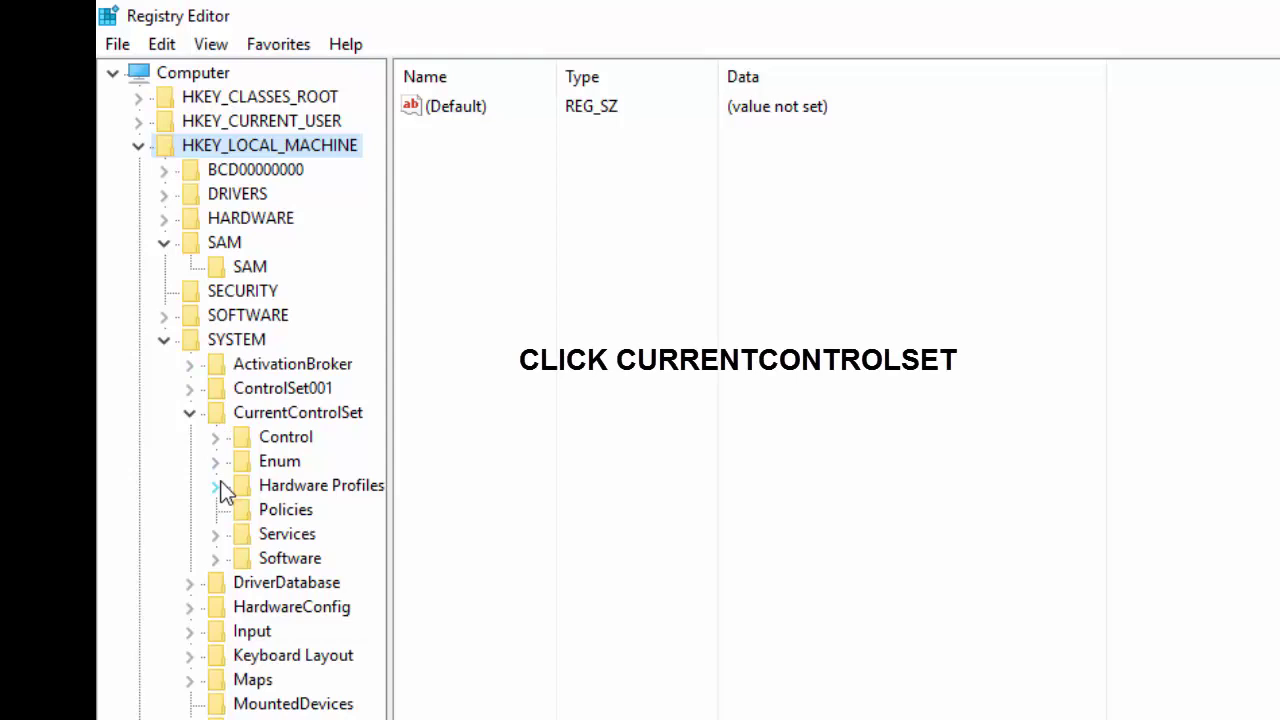
click(214, 537)
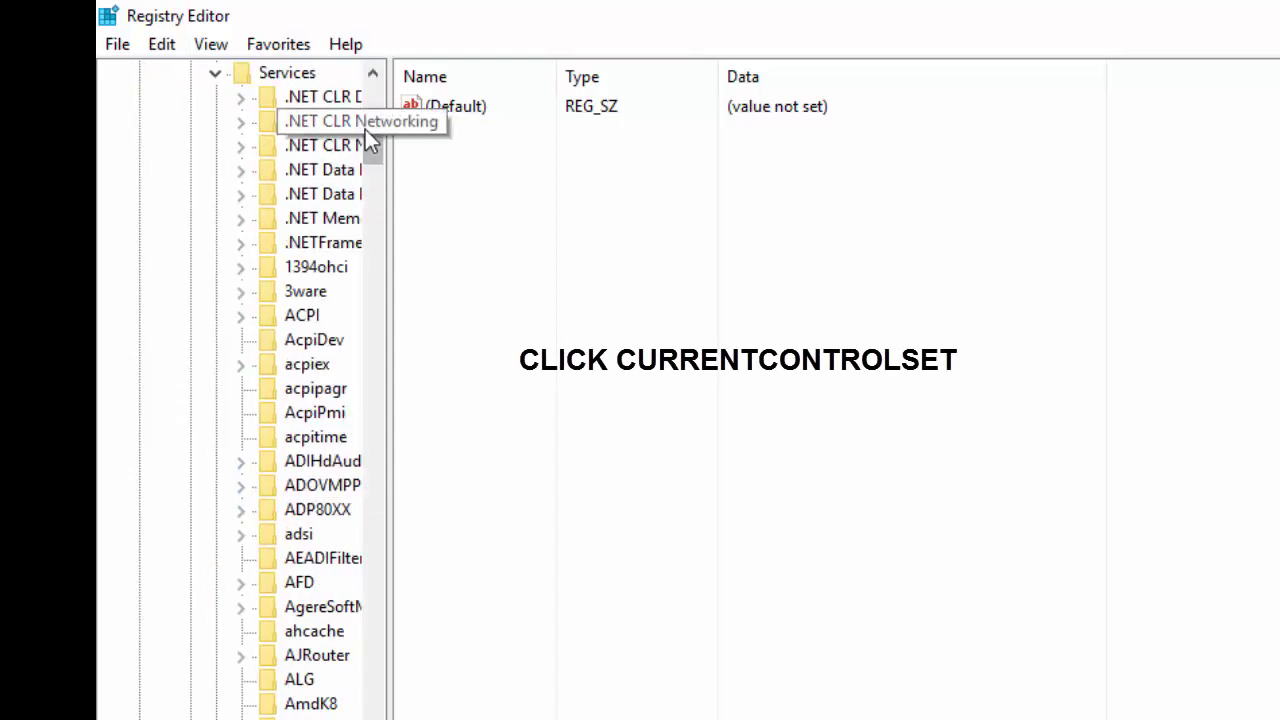
drag(365, 130, 362, 706)
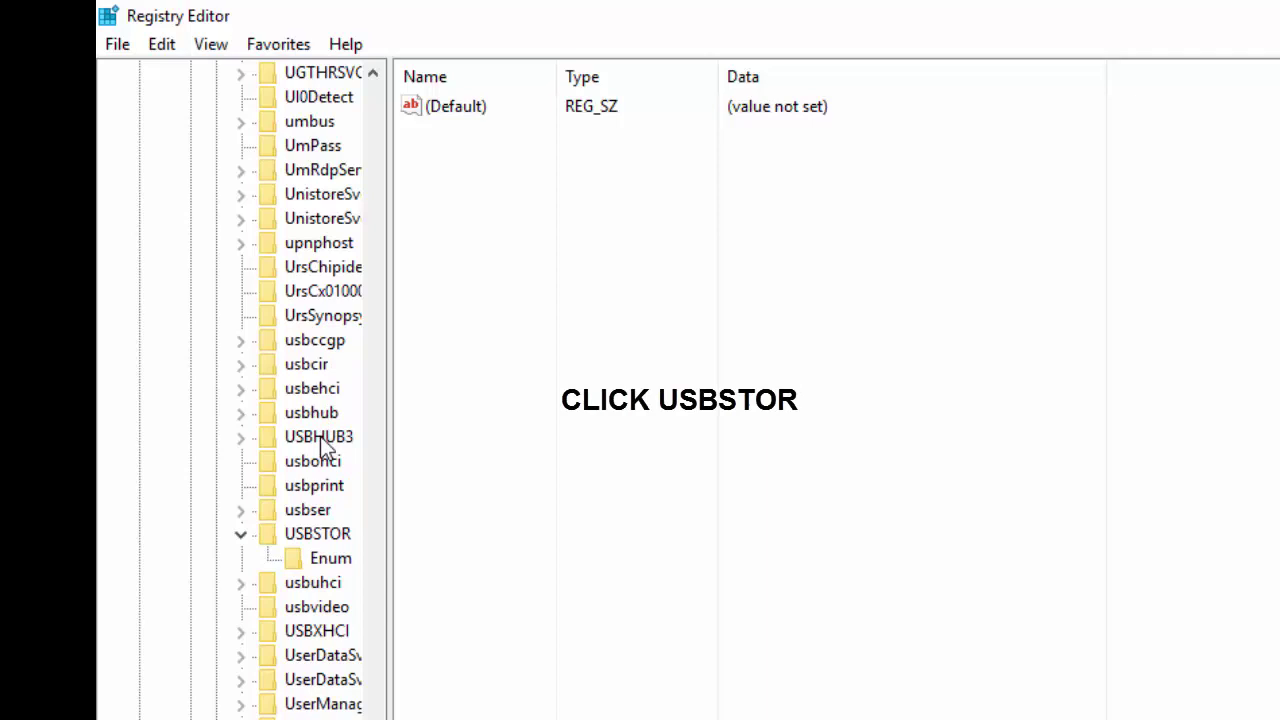
click(316, 537)
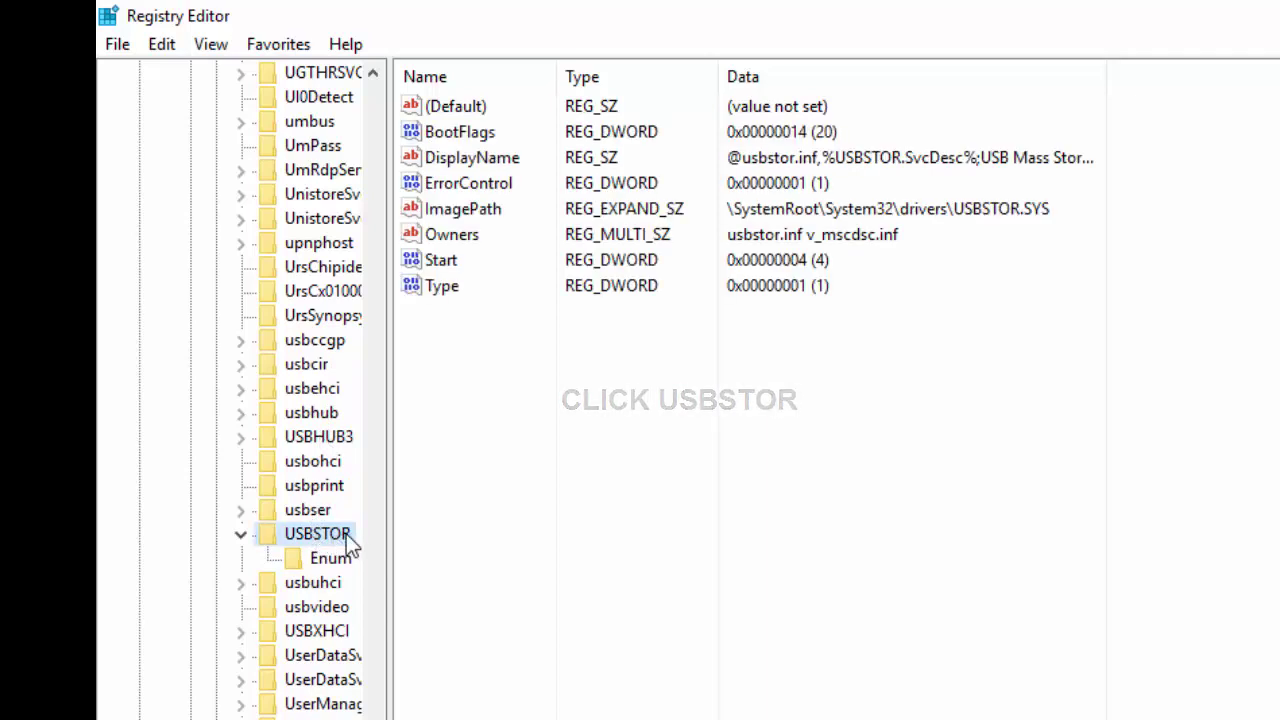
Change the USBSTOR Start value data from 4 to 3
double_click(440, 261)
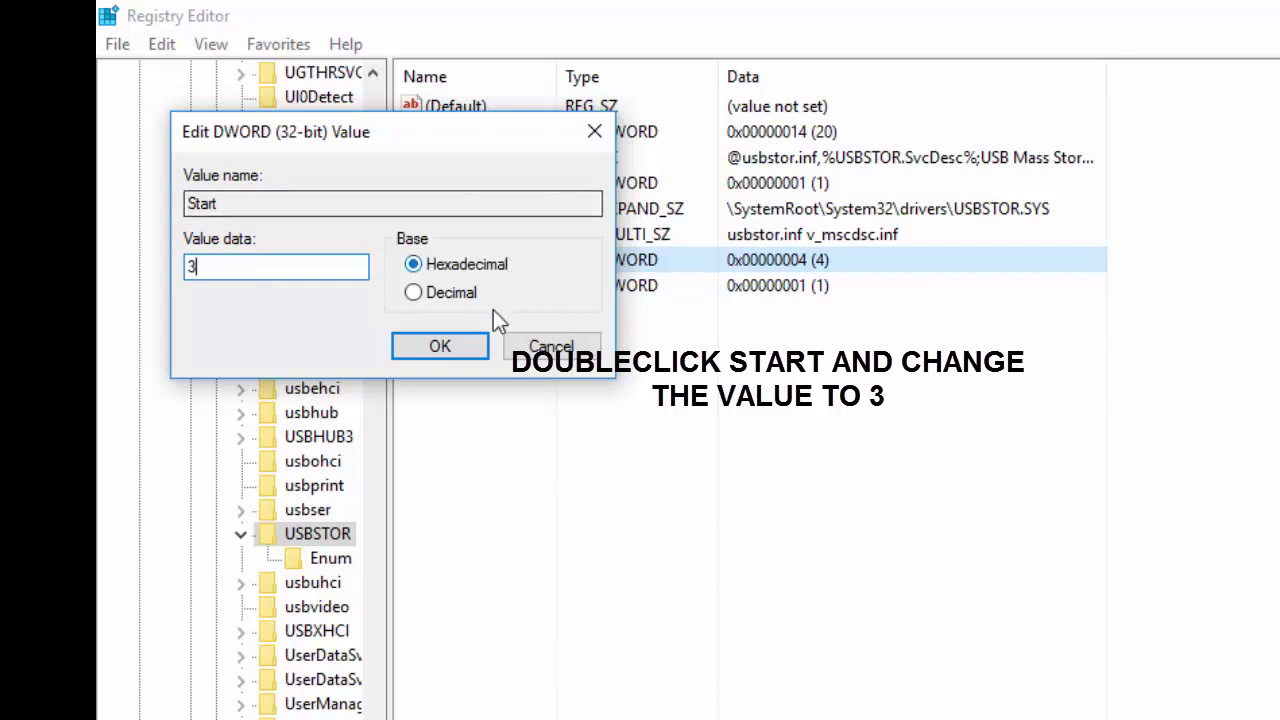
click(470, 343)
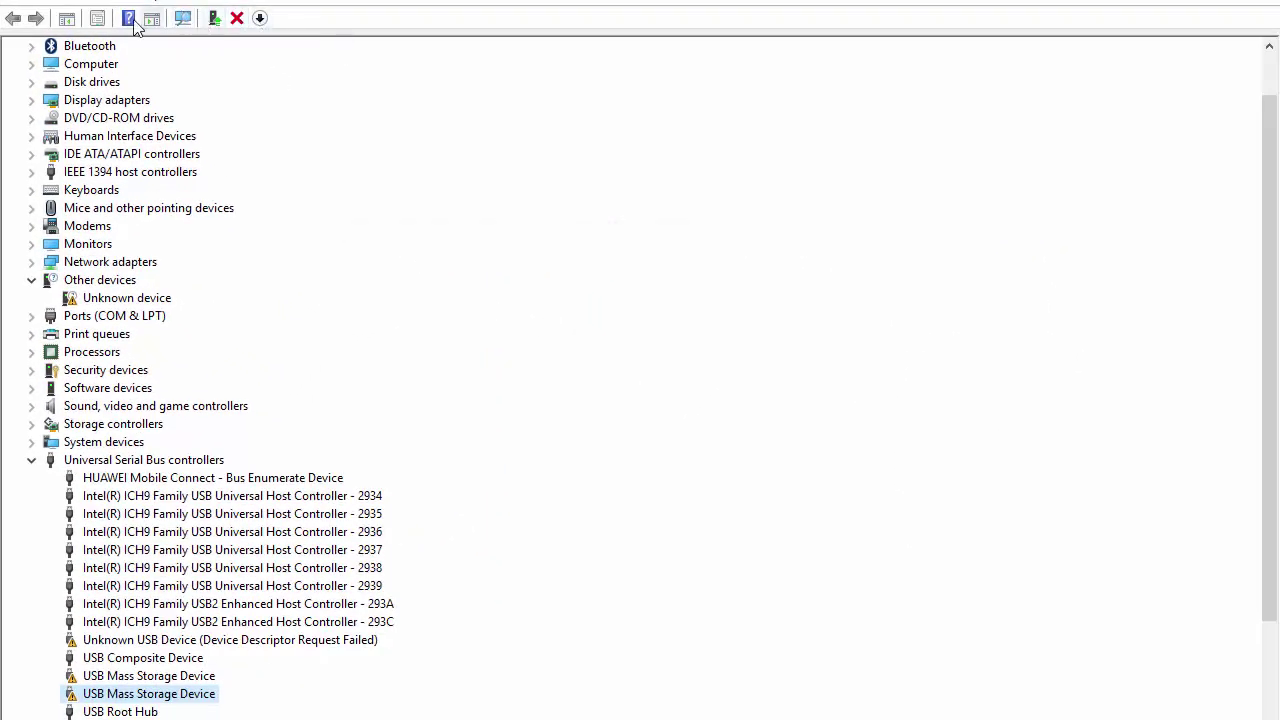
Collapse the Universal Serial Bus controllers group in Device Manager
click(104, 2)
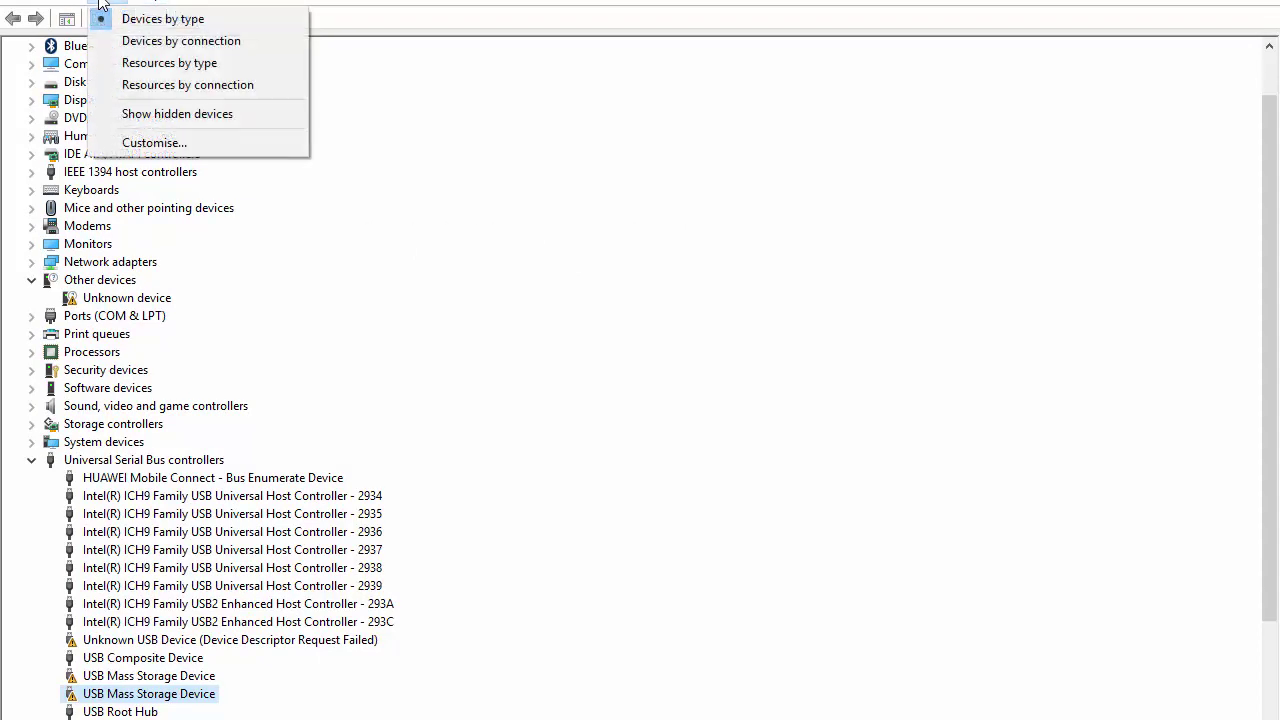
mouse_move(72, 3)
mouse_move(12, 3)
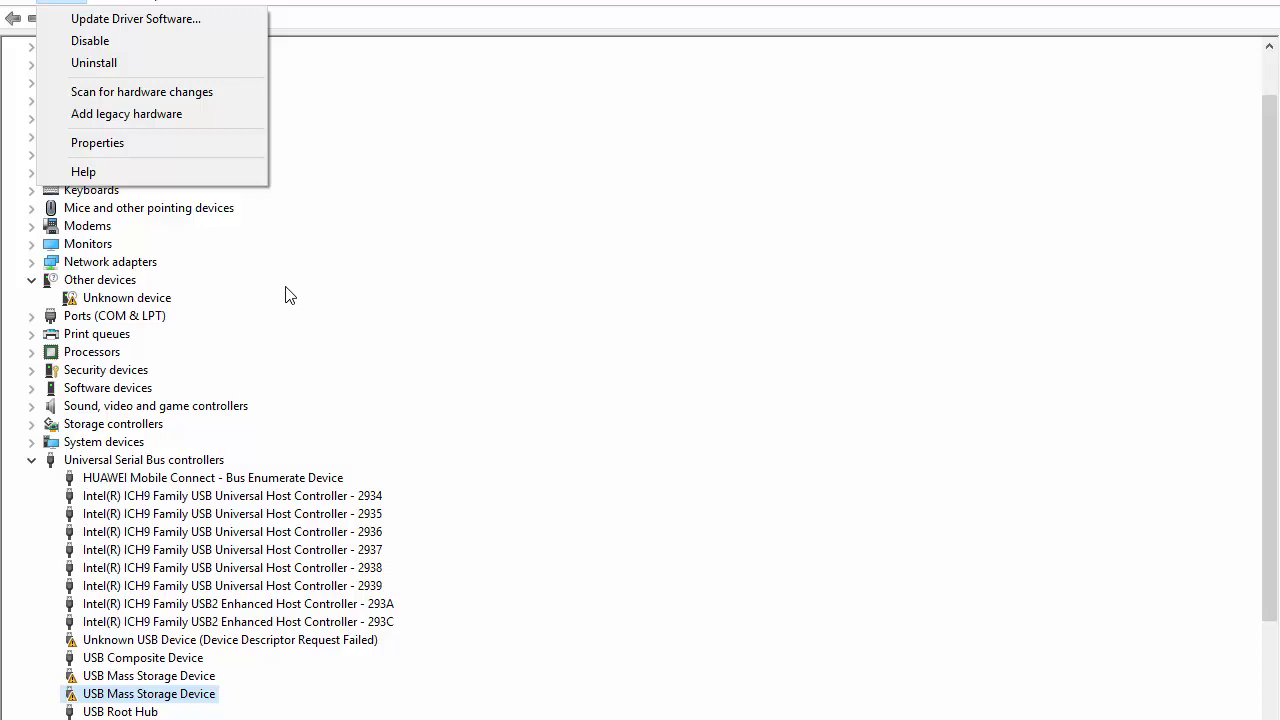
click(442, 377)
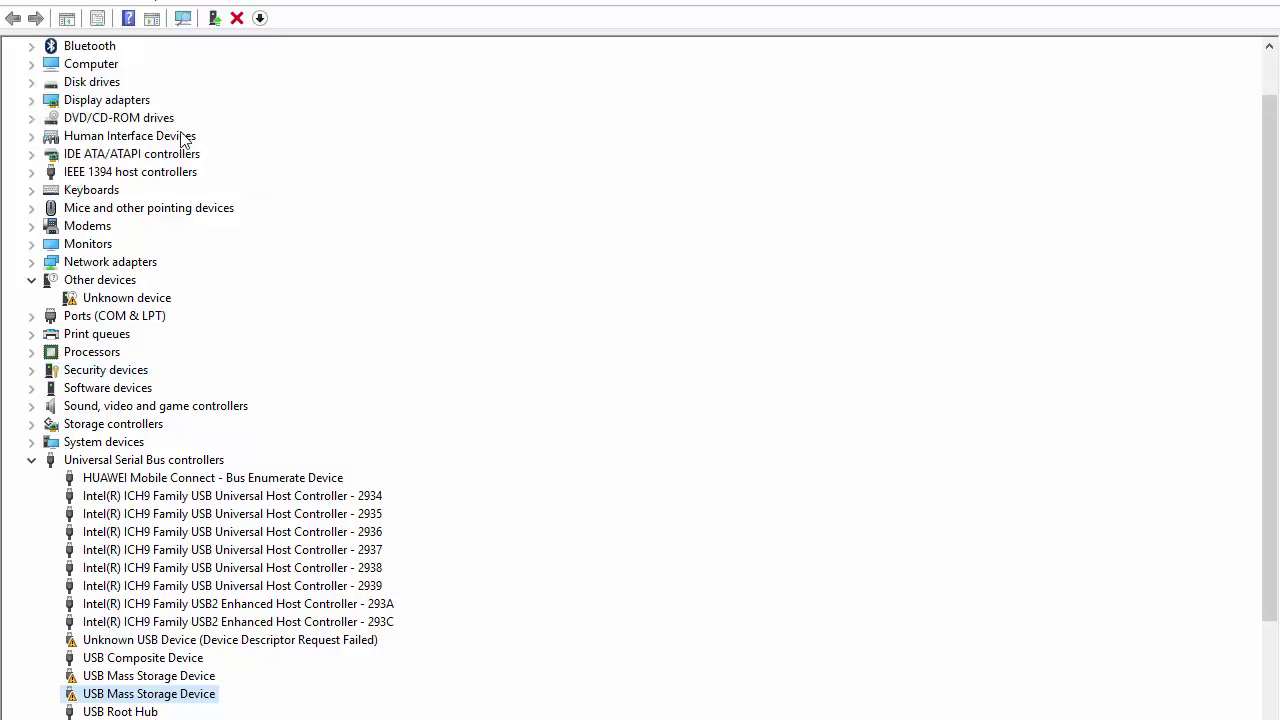
click(108, 4)
mouse_move(83, 3)
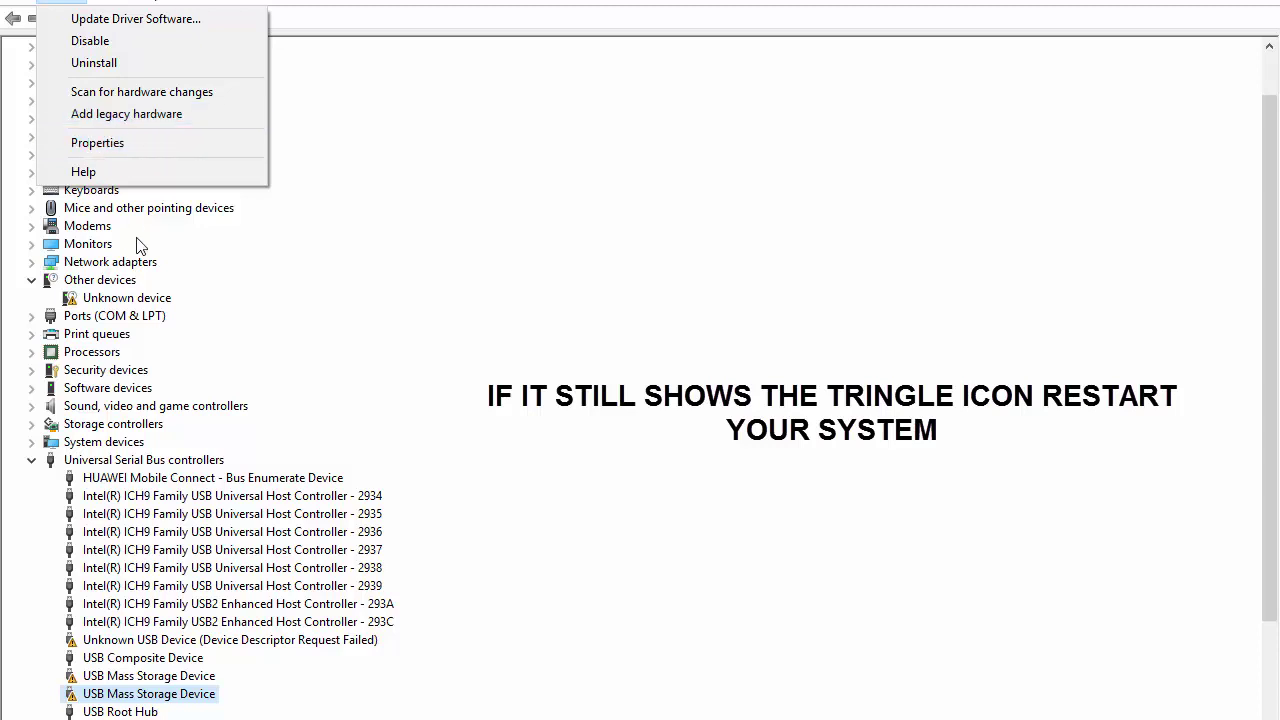
click(32, 462)
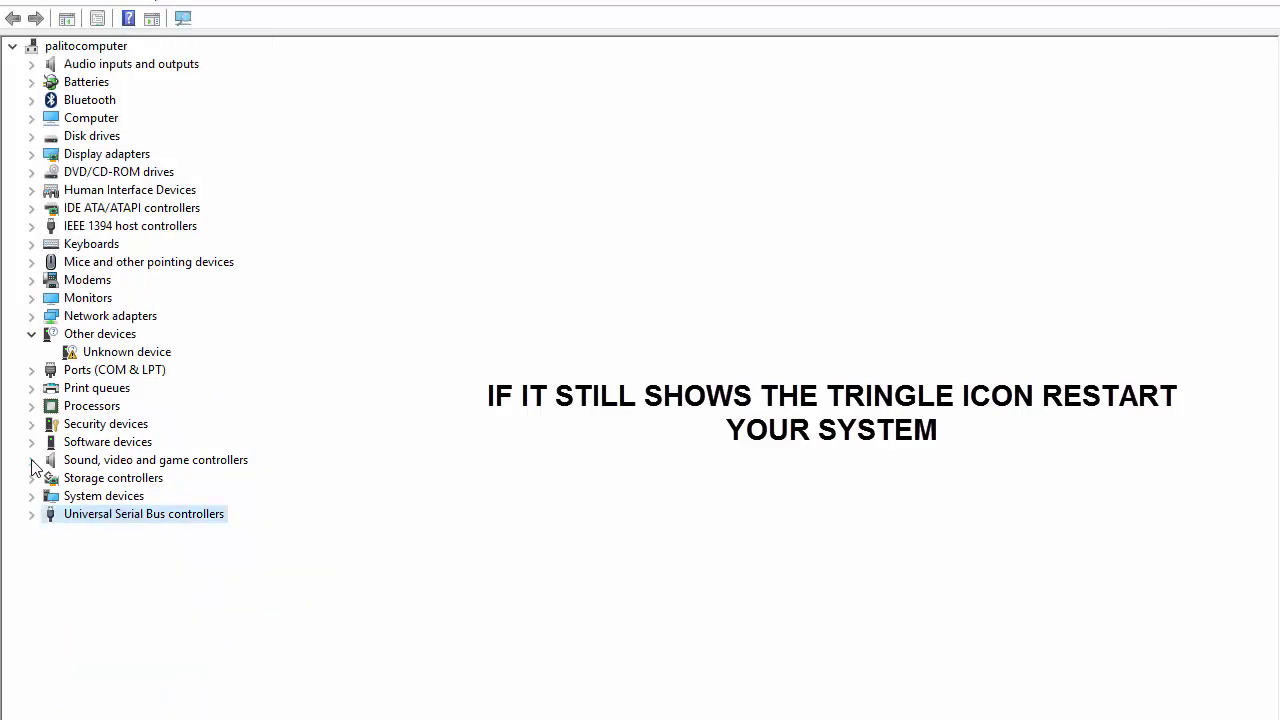
Run Action > Scan for hardware changes to refresh the device list
click(107, 1)
mouse_move(78, 3)
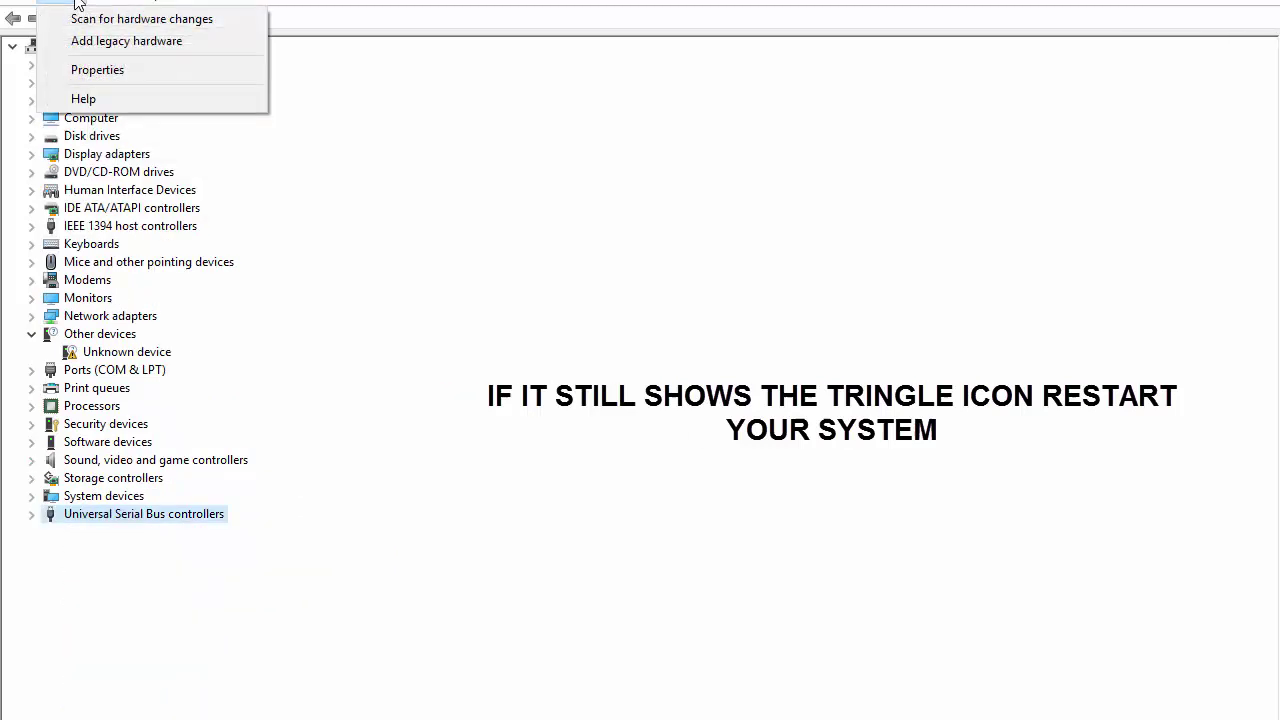
click(107, 24)
click(78, 3)
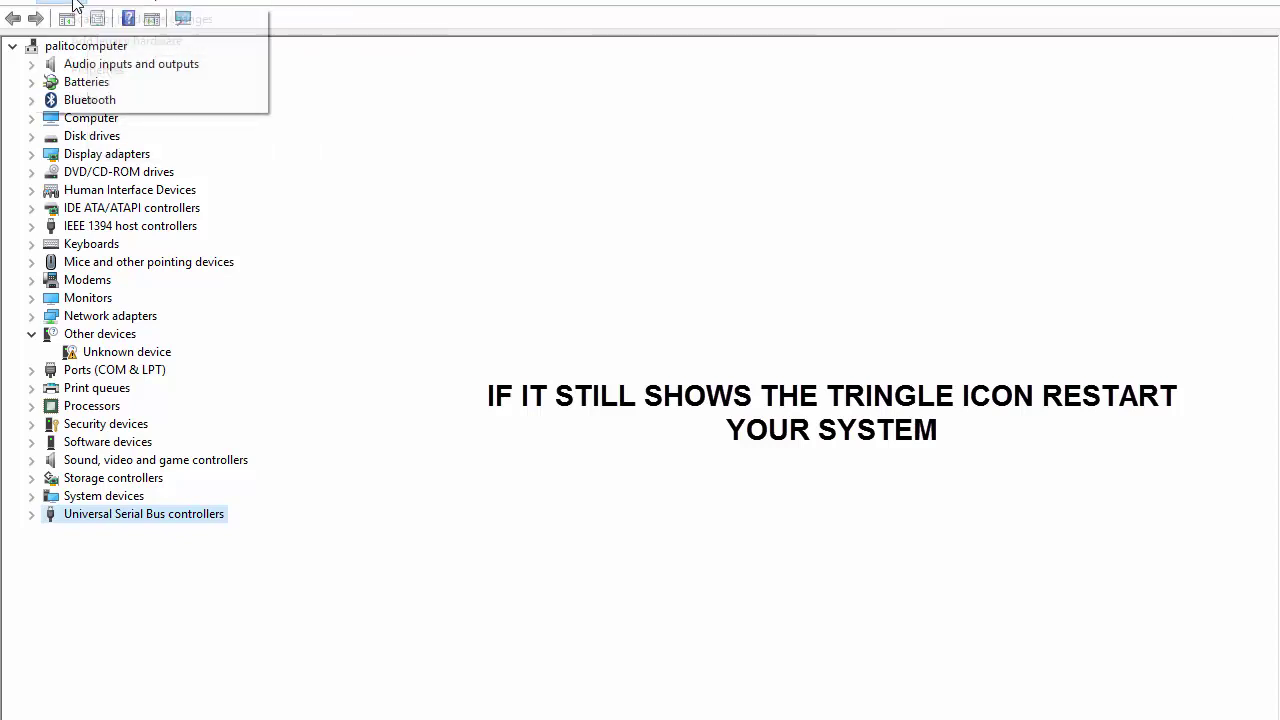
mouse_move(25, 3)
mouse_move(155, 3)
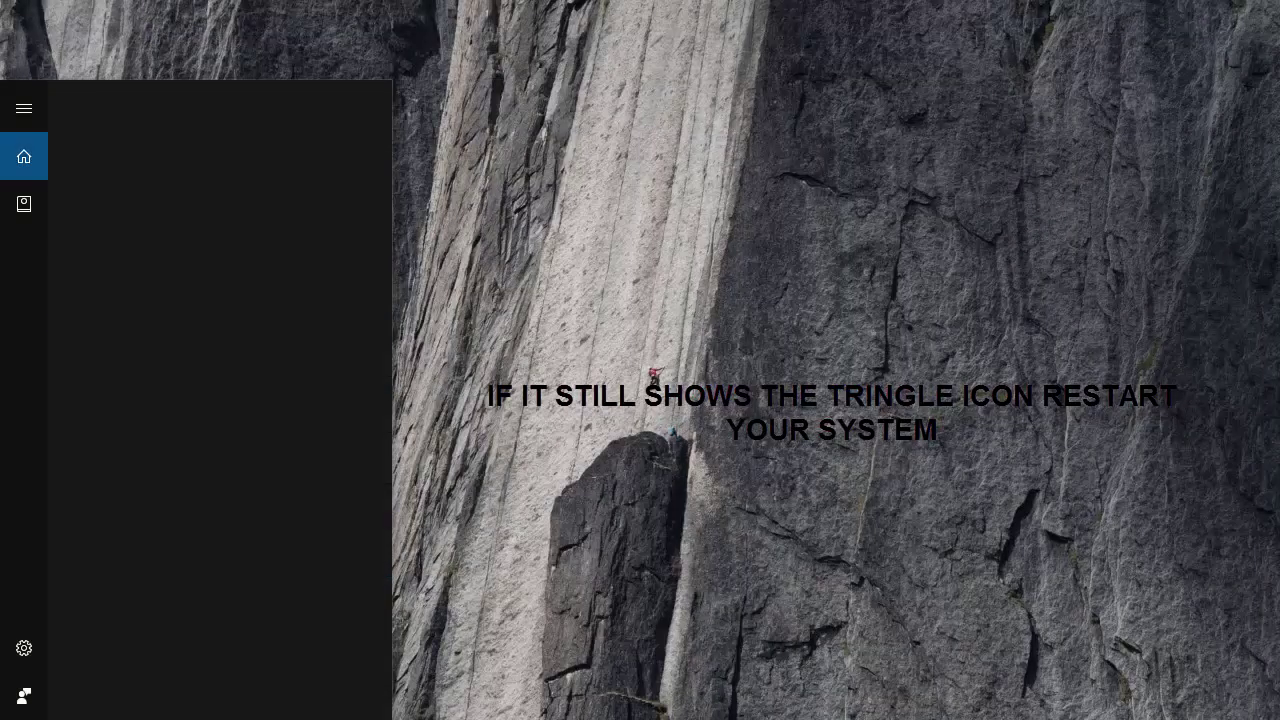
Reopen Device Manager via a 'devi' search, maximize it, and check the USB Mass Storage Device entry
text(devi)
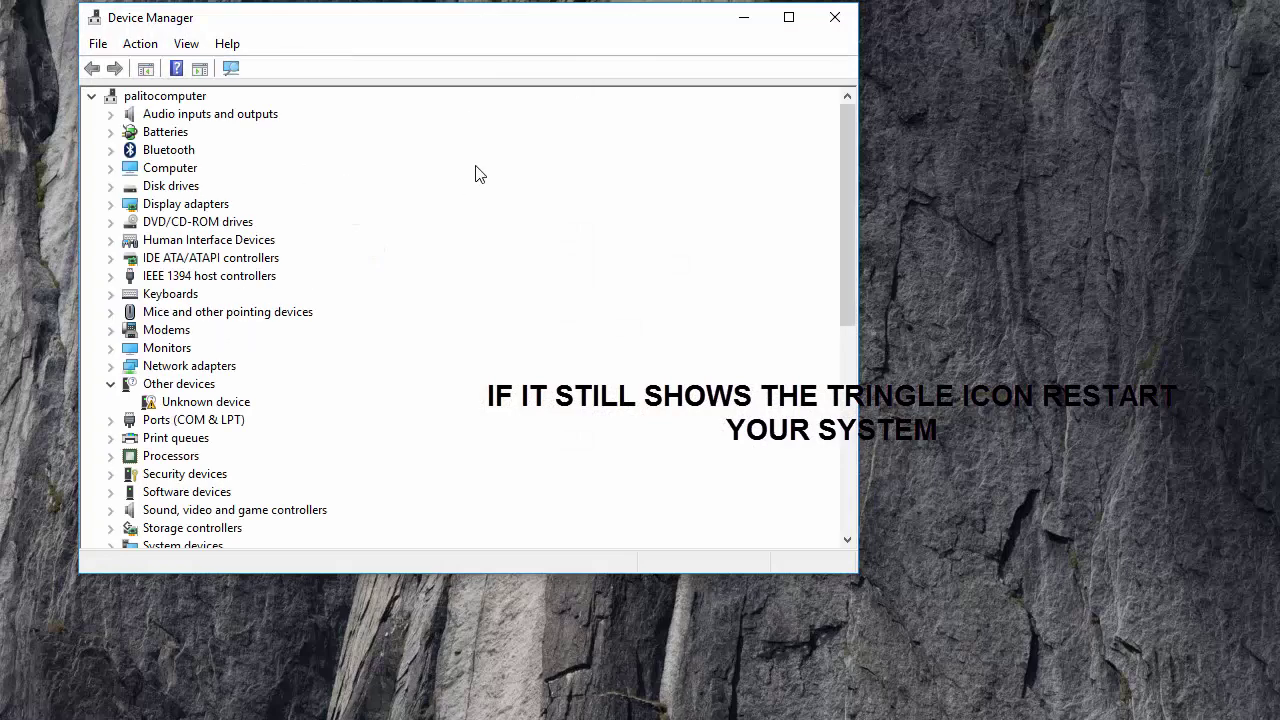
click(788, 17)
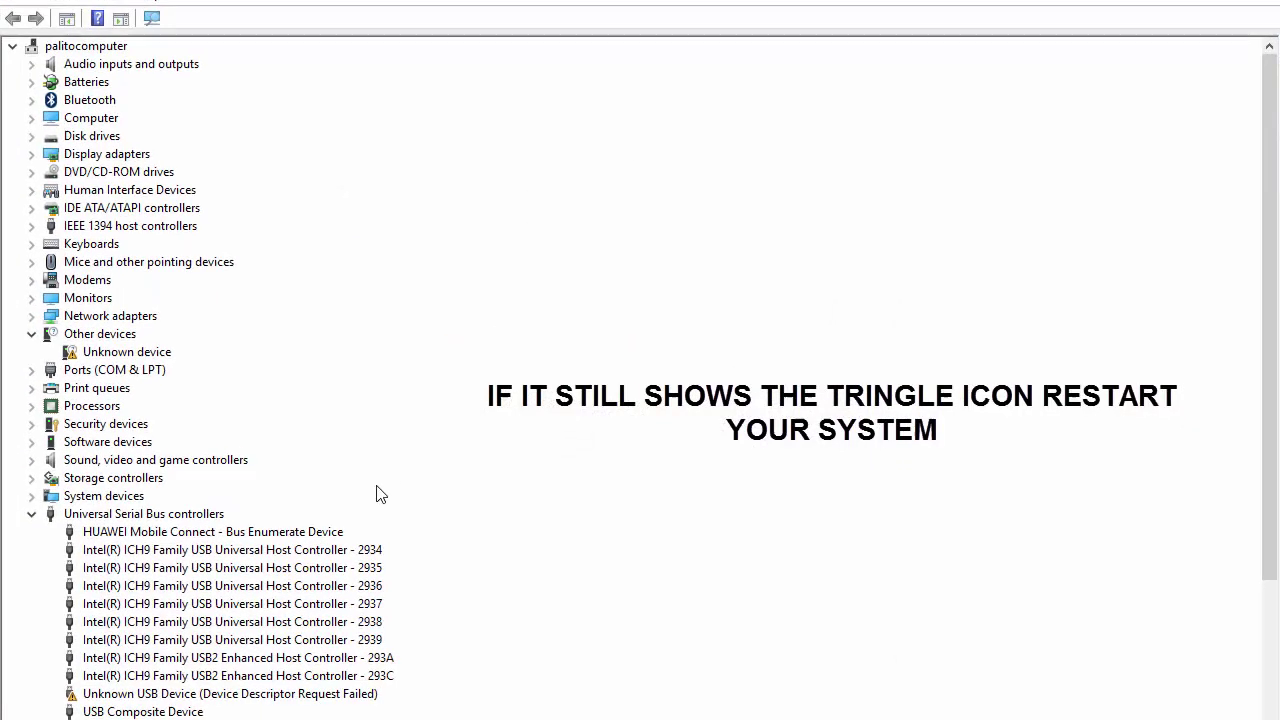
drag(1275, 232, 1266, 423)
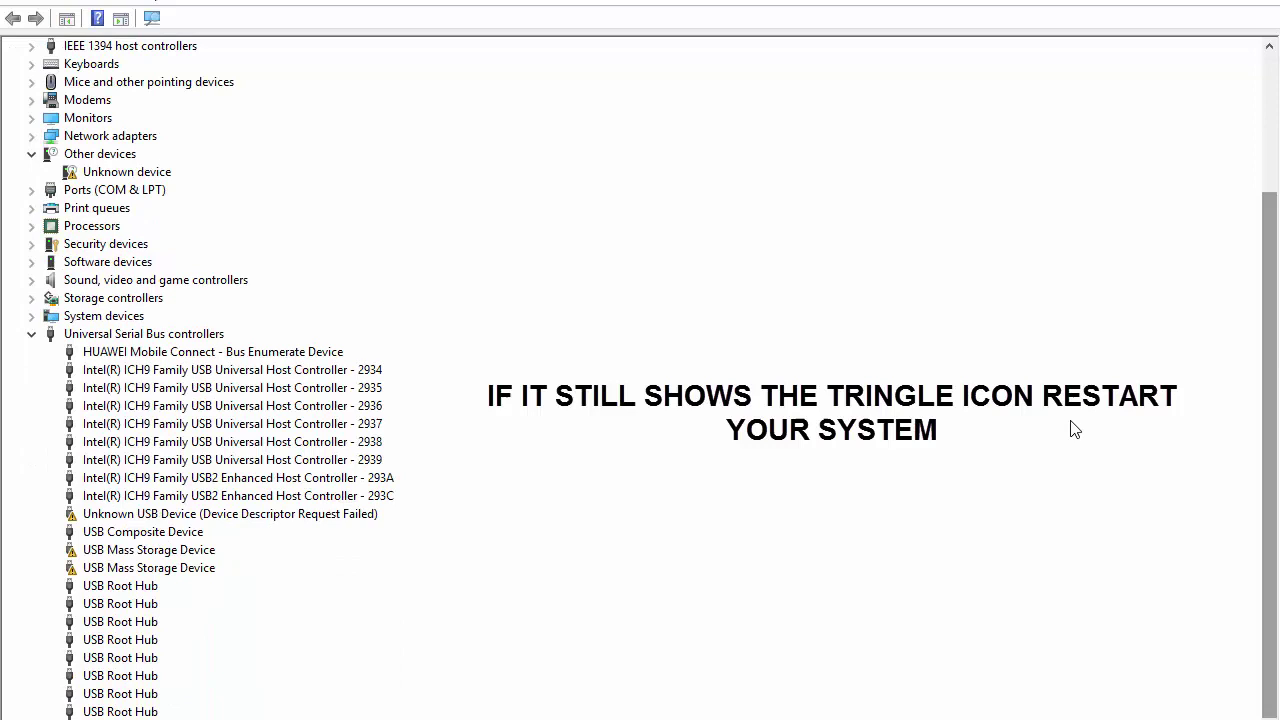
right_click(157, 551)
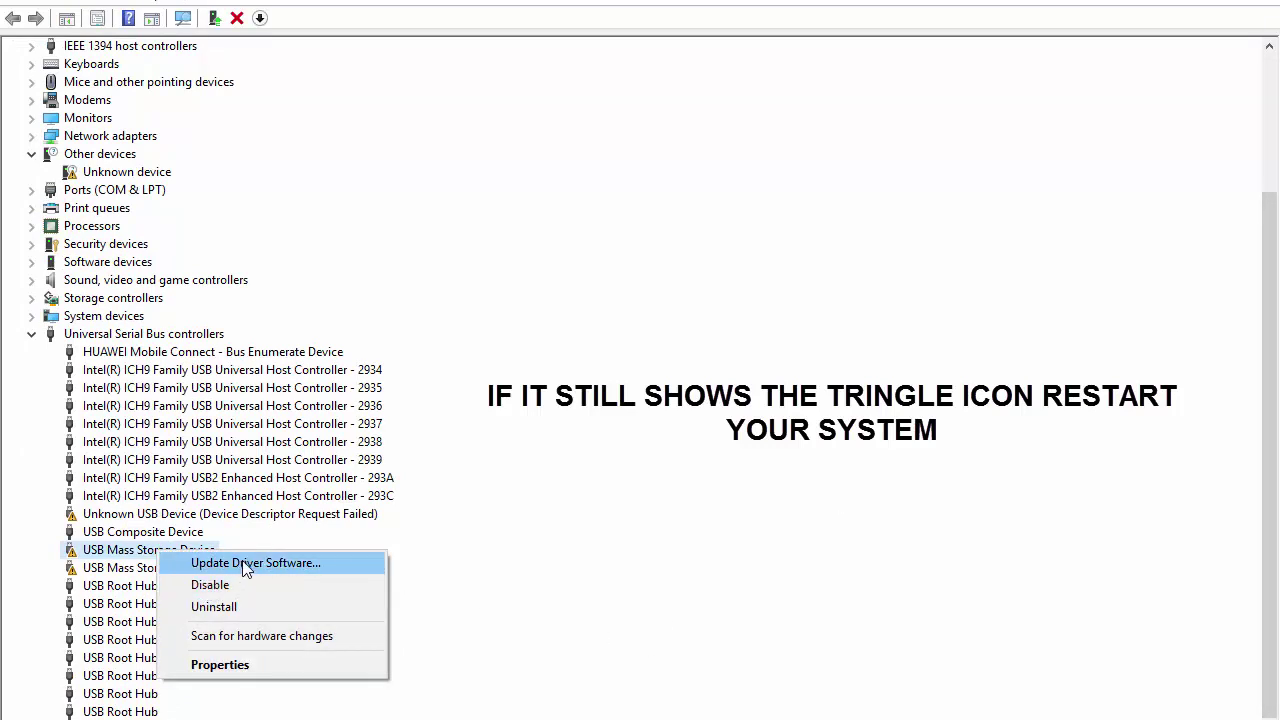
click(455, 538)
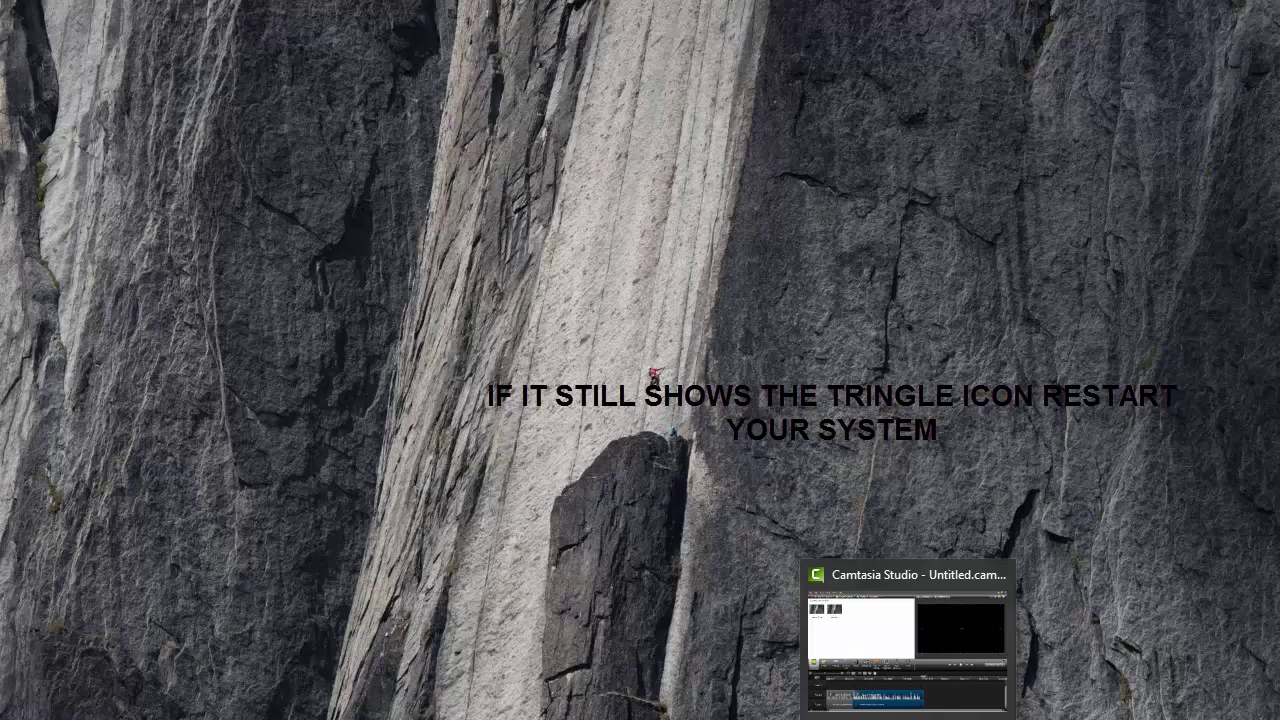
Search 'devi' from Start, open Device Manager, and scroll to Universal Serial Bus controllers
click(910, 718)
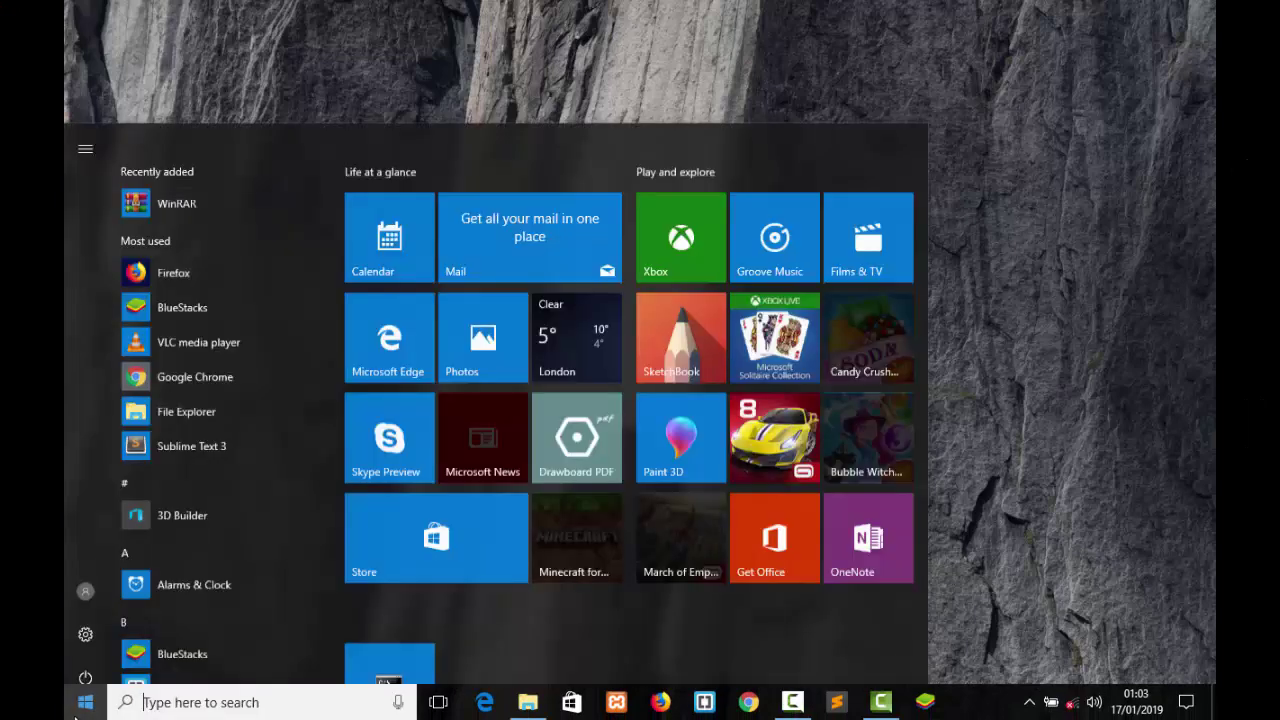
text(devi)
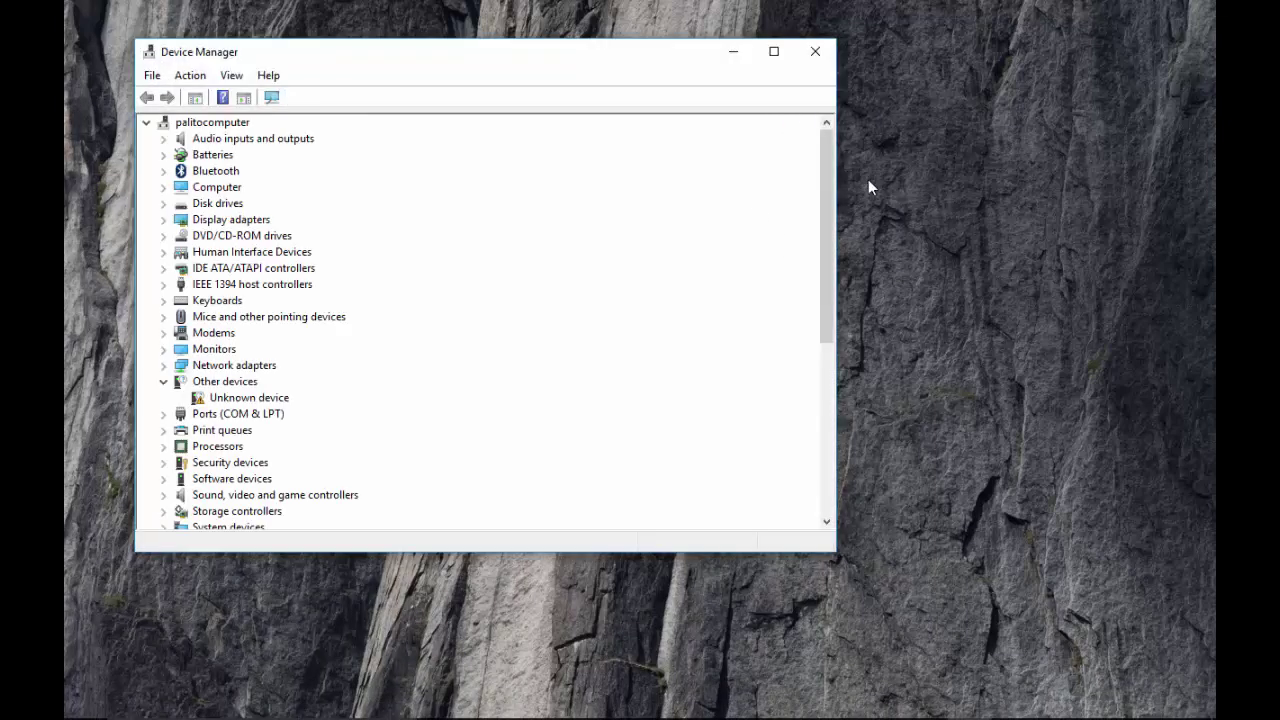
drag(830, 180, 838, 332)
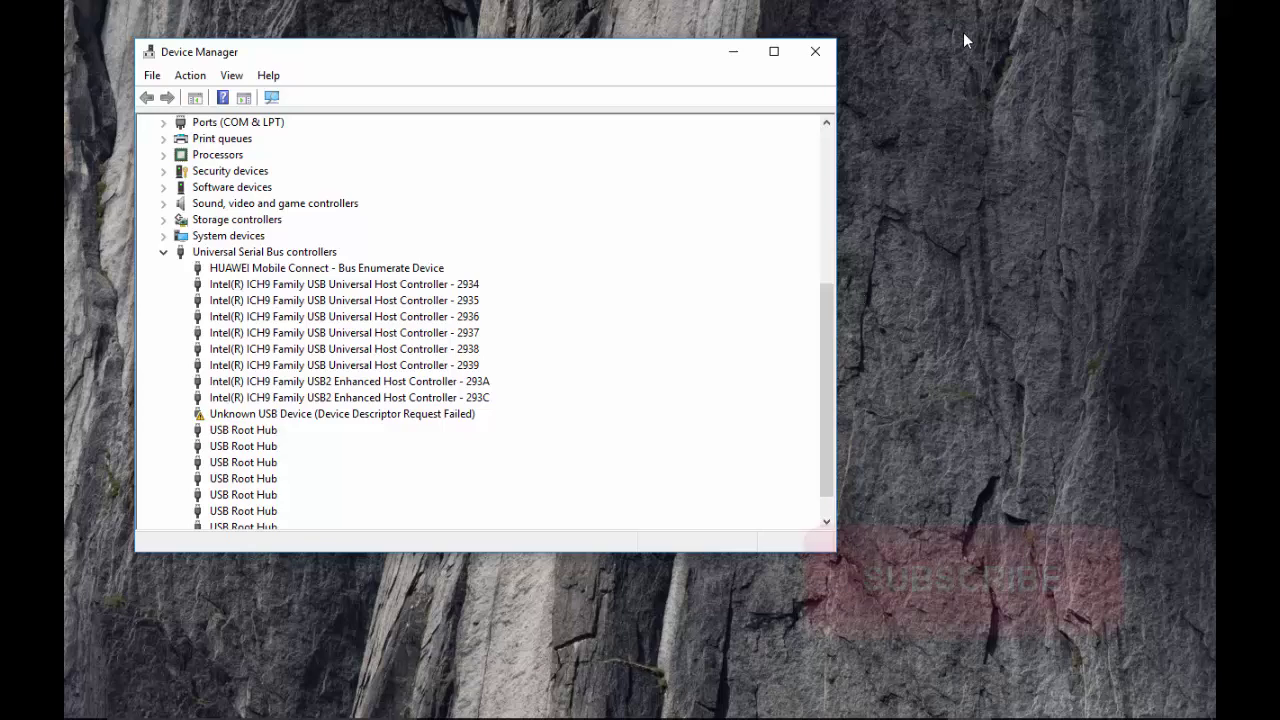
Maximize Device Manager and confirm both USB Mass Storage Device entries no longer show warnings
click(773, 51)
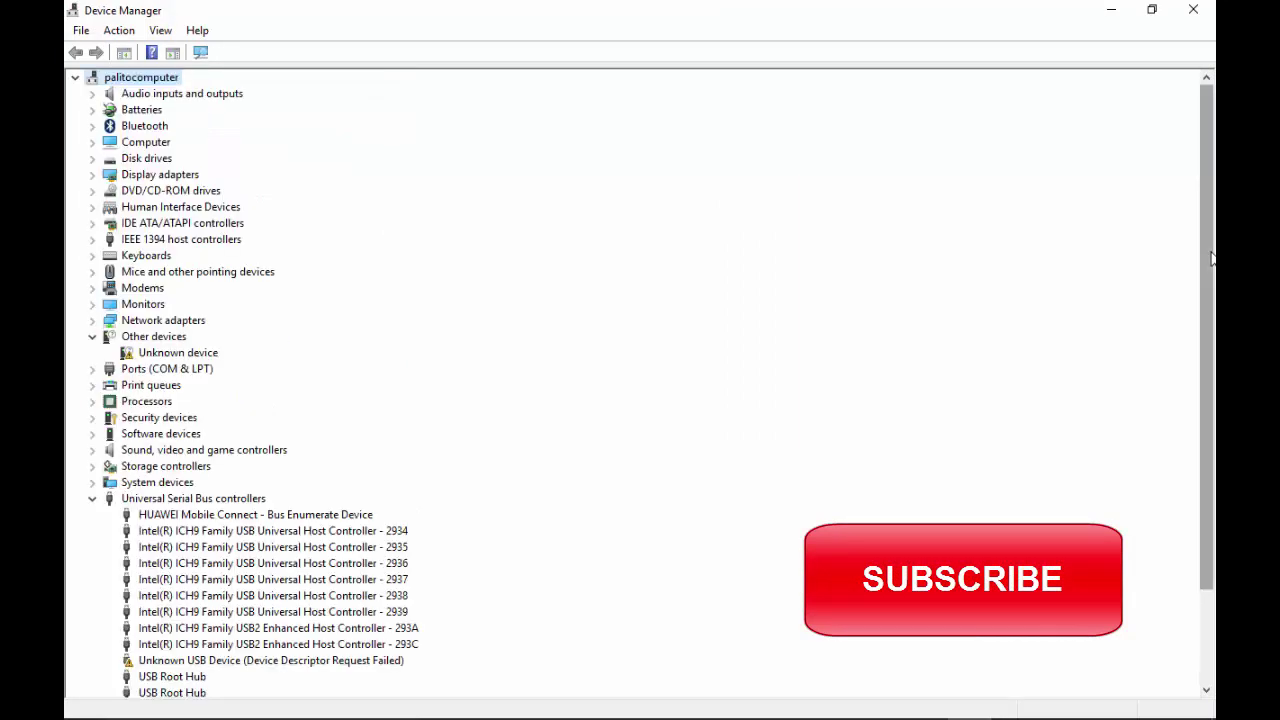
scroll(1210, 258, down, 3)
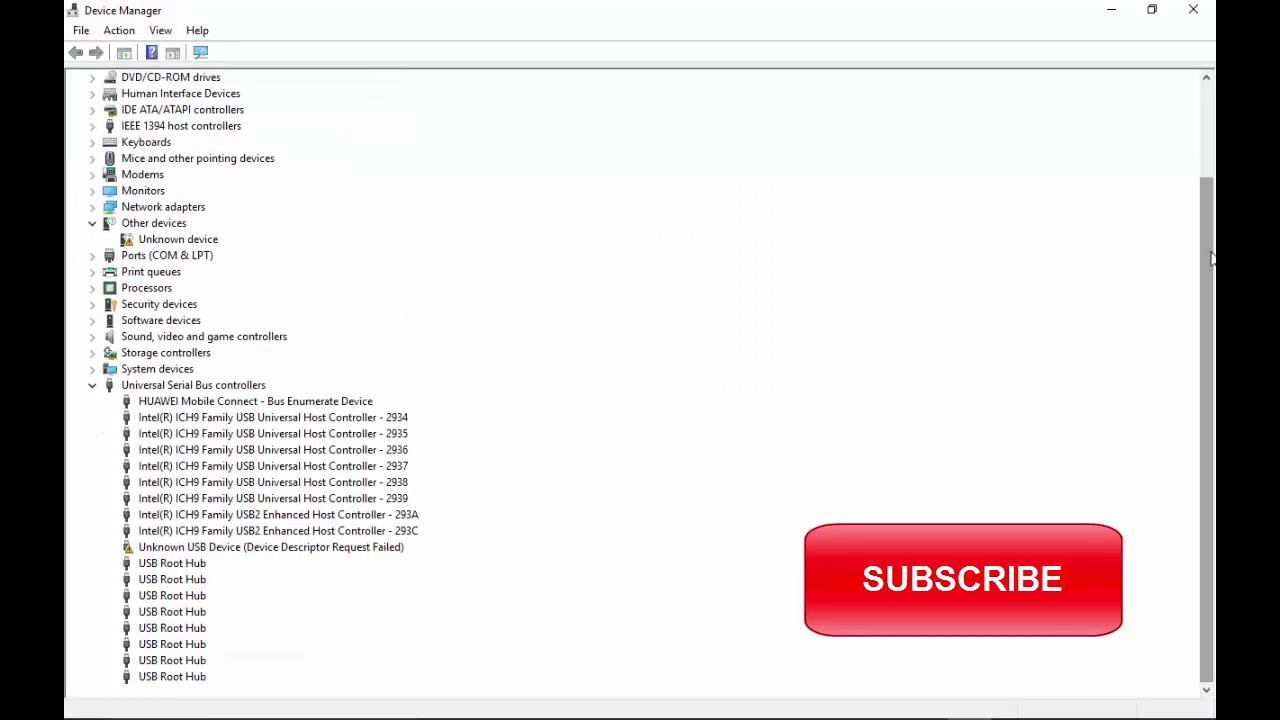
scroll(1210, 258, down, 5)
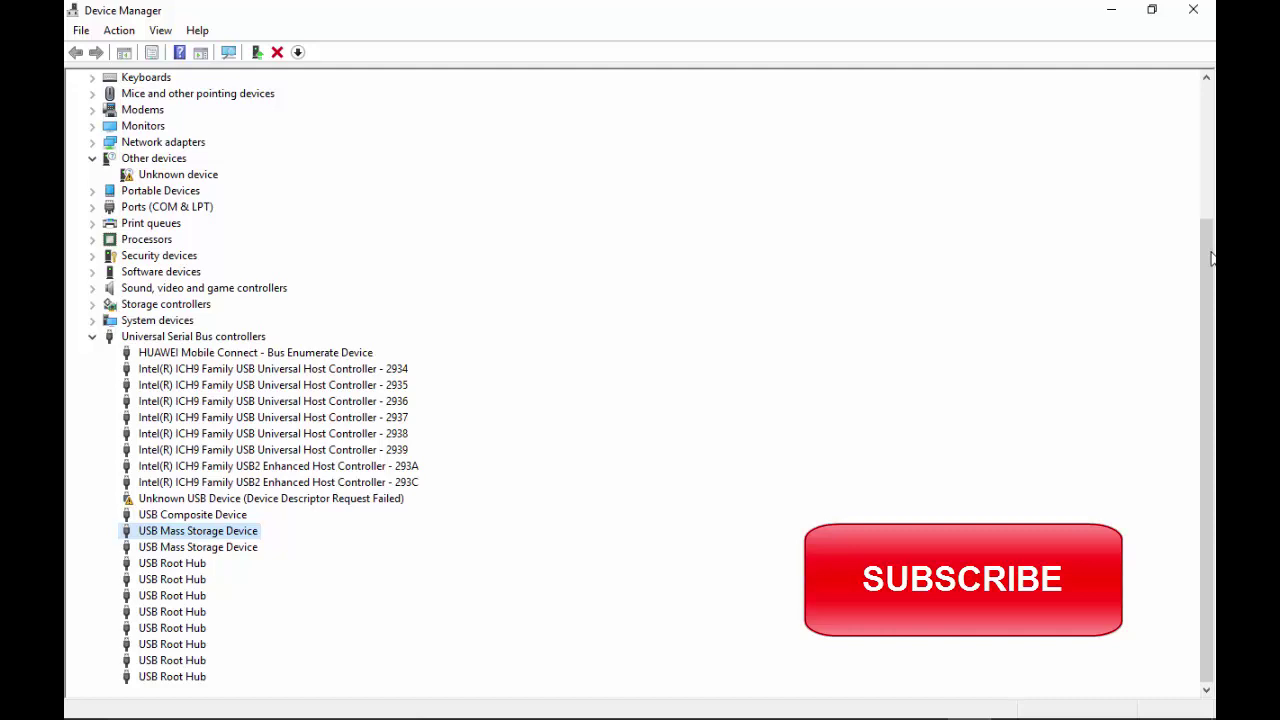
key(shift+F10)
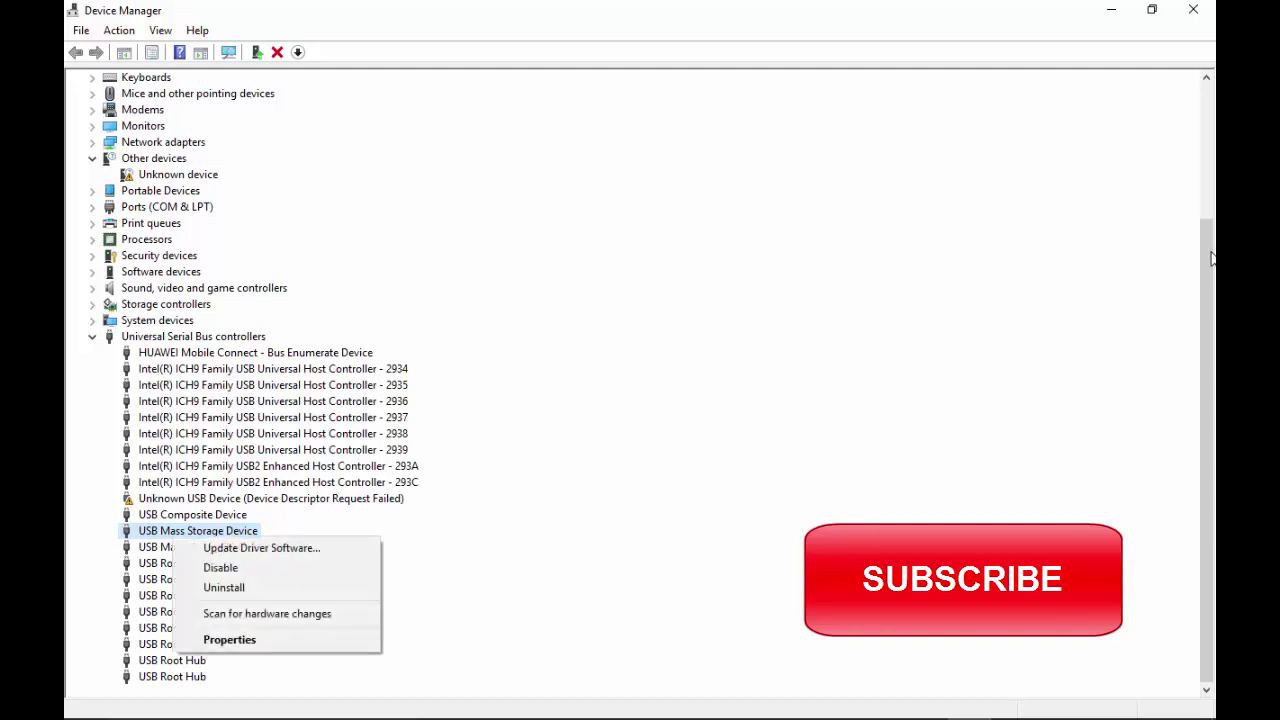
key(Escape)
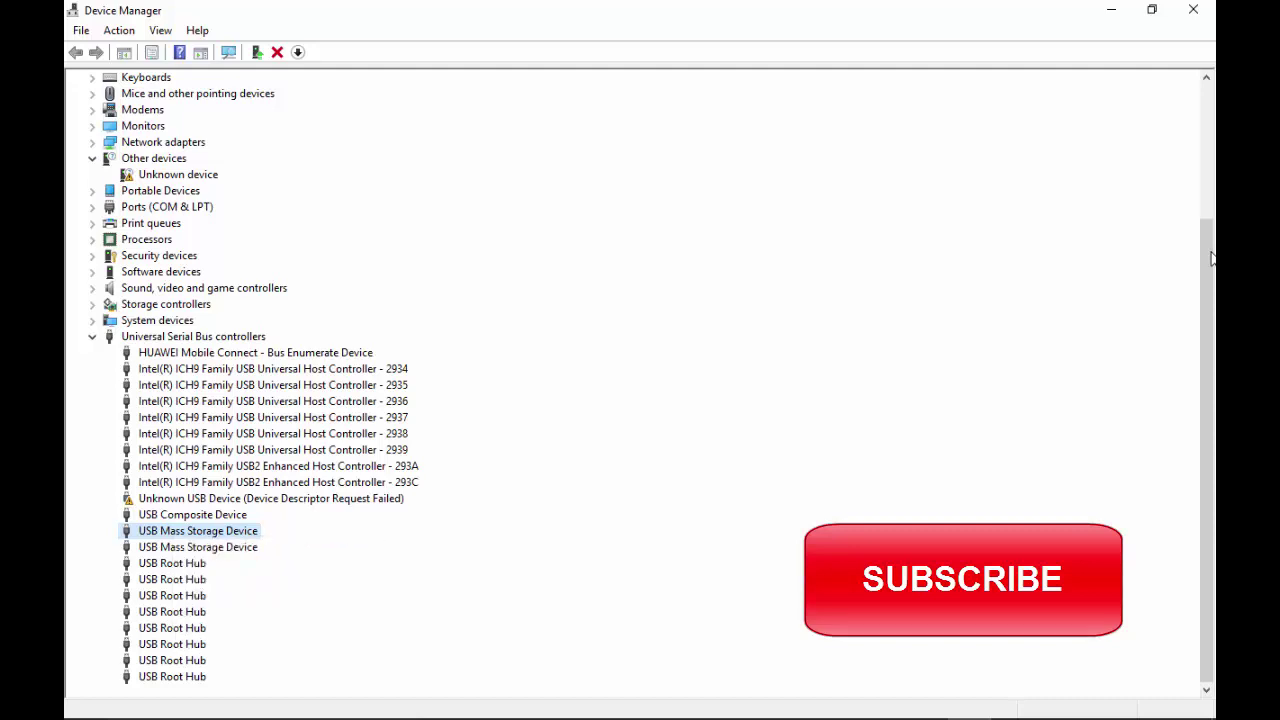